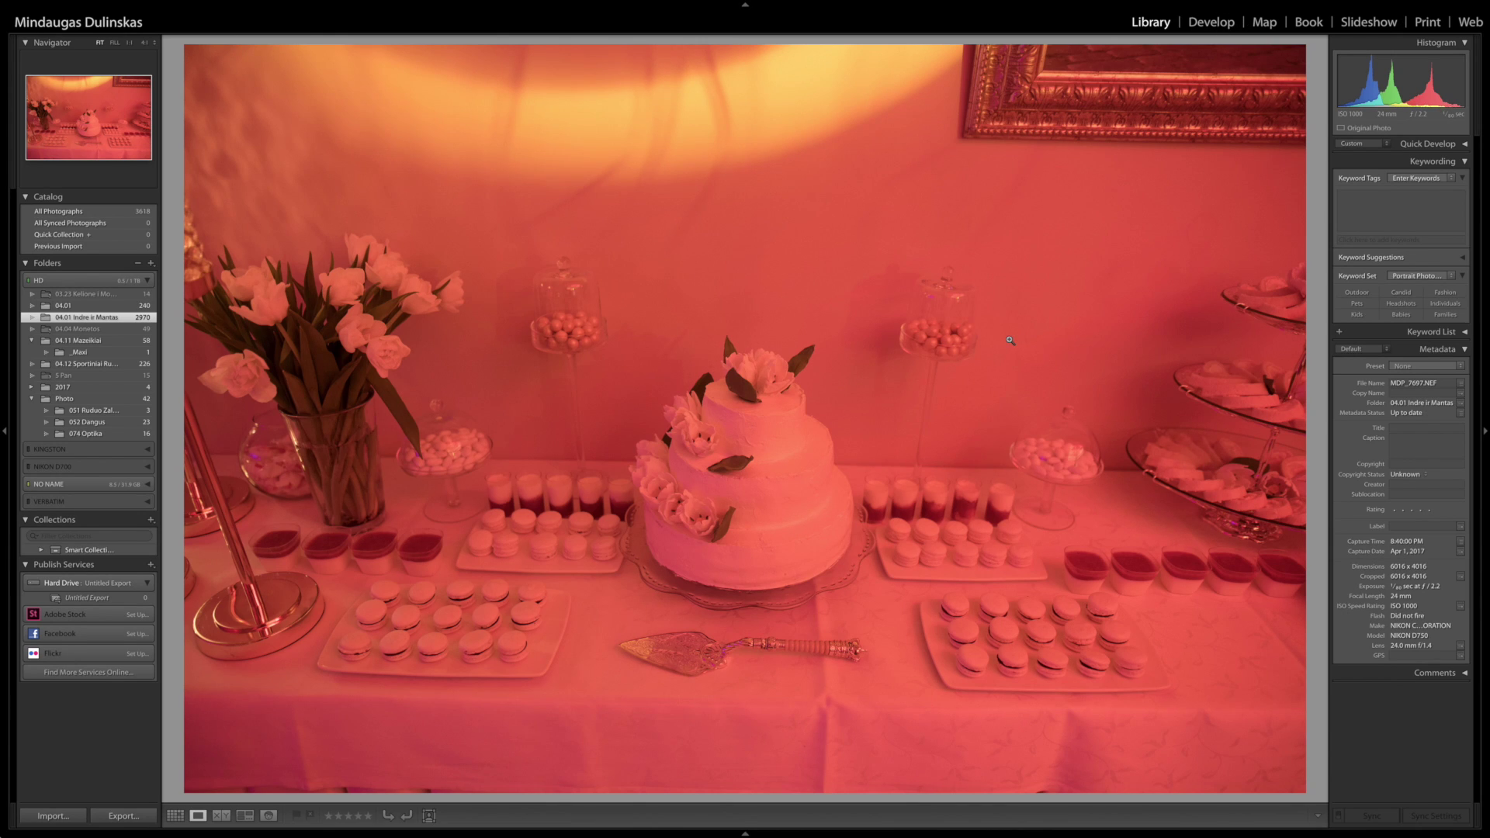
- Open the dessert-table photo for developing and set its white balance to the Tungsten preset
left_click(1211, 22)
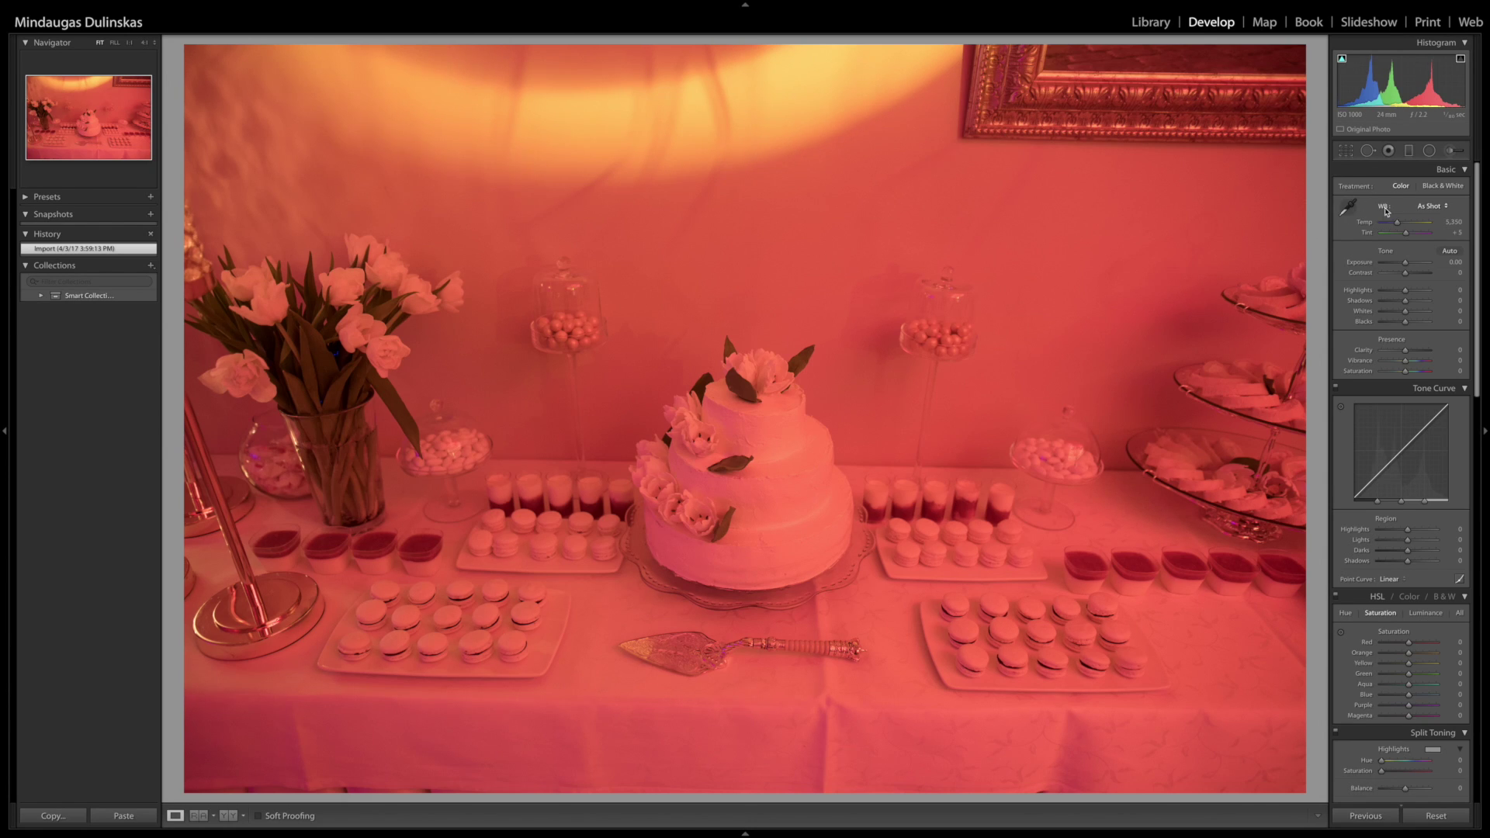
left_click(1414, 210)
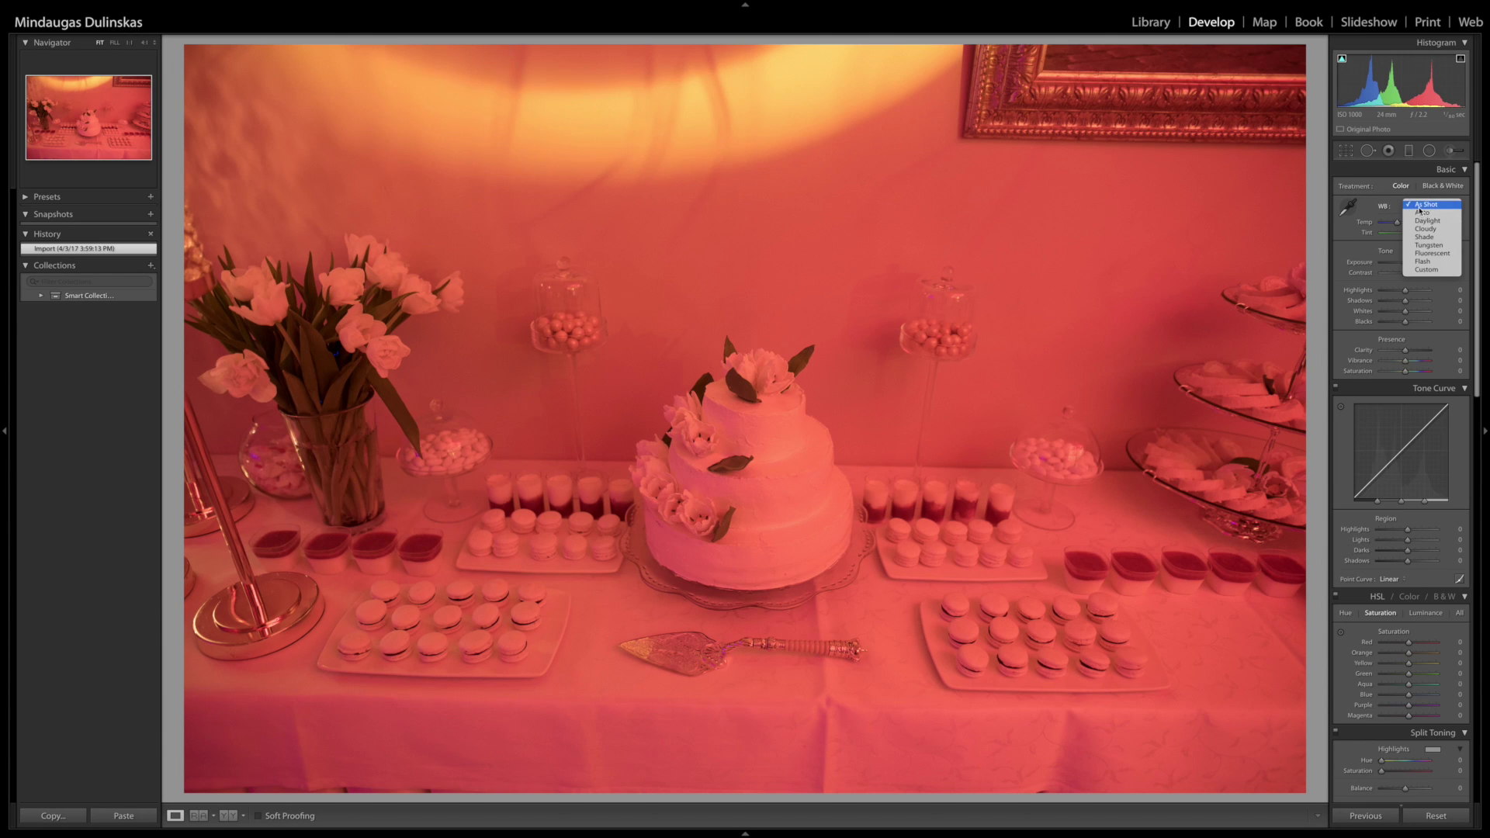
left_click(1427, 246)
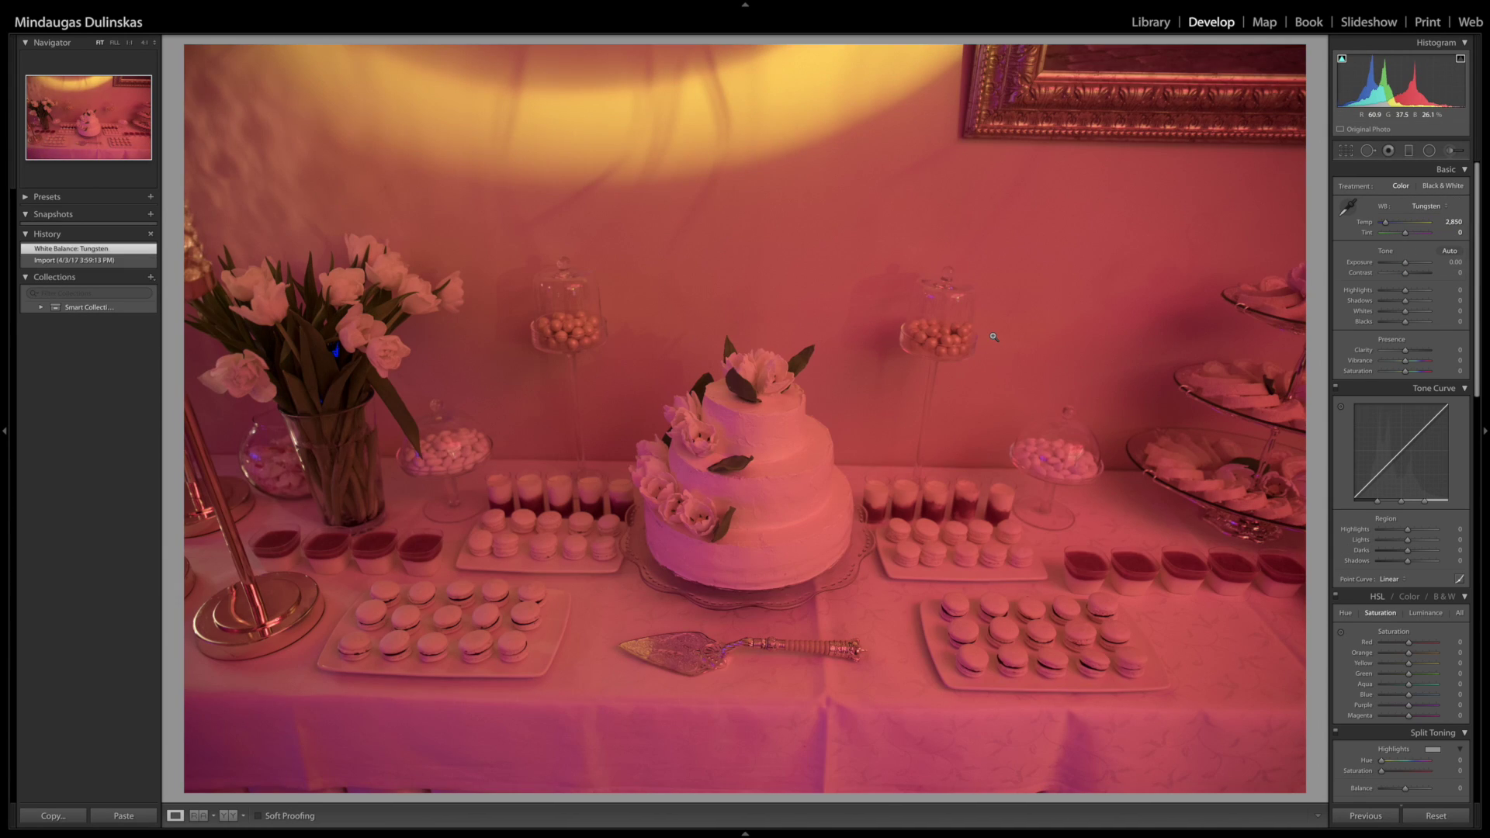
- Try the Flash, Daylight and Cloudy white balance presets, then return the white balance to As Shot
left_click(1426, 206)
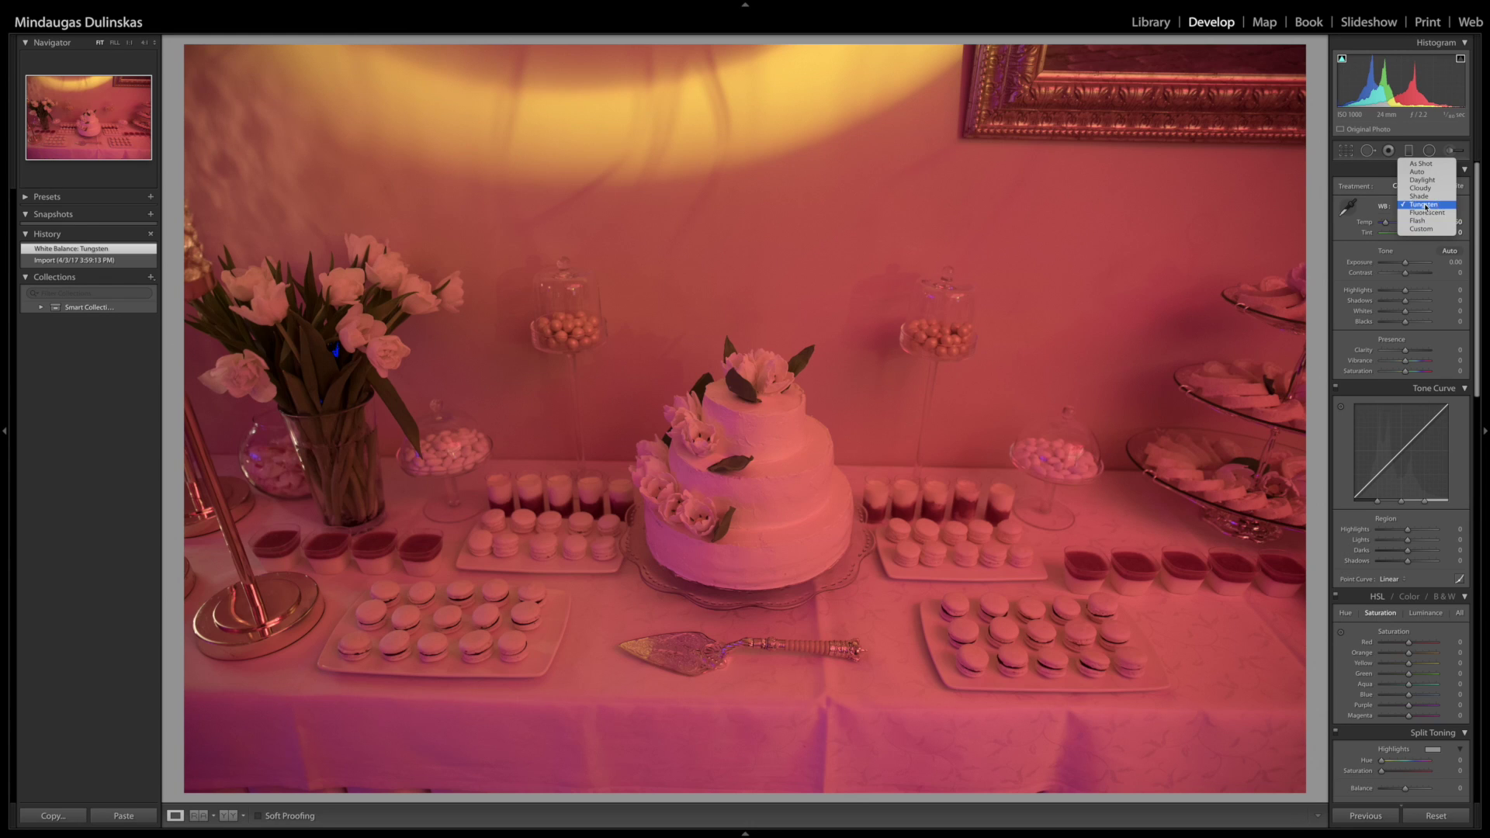
left_click(1426, 221)
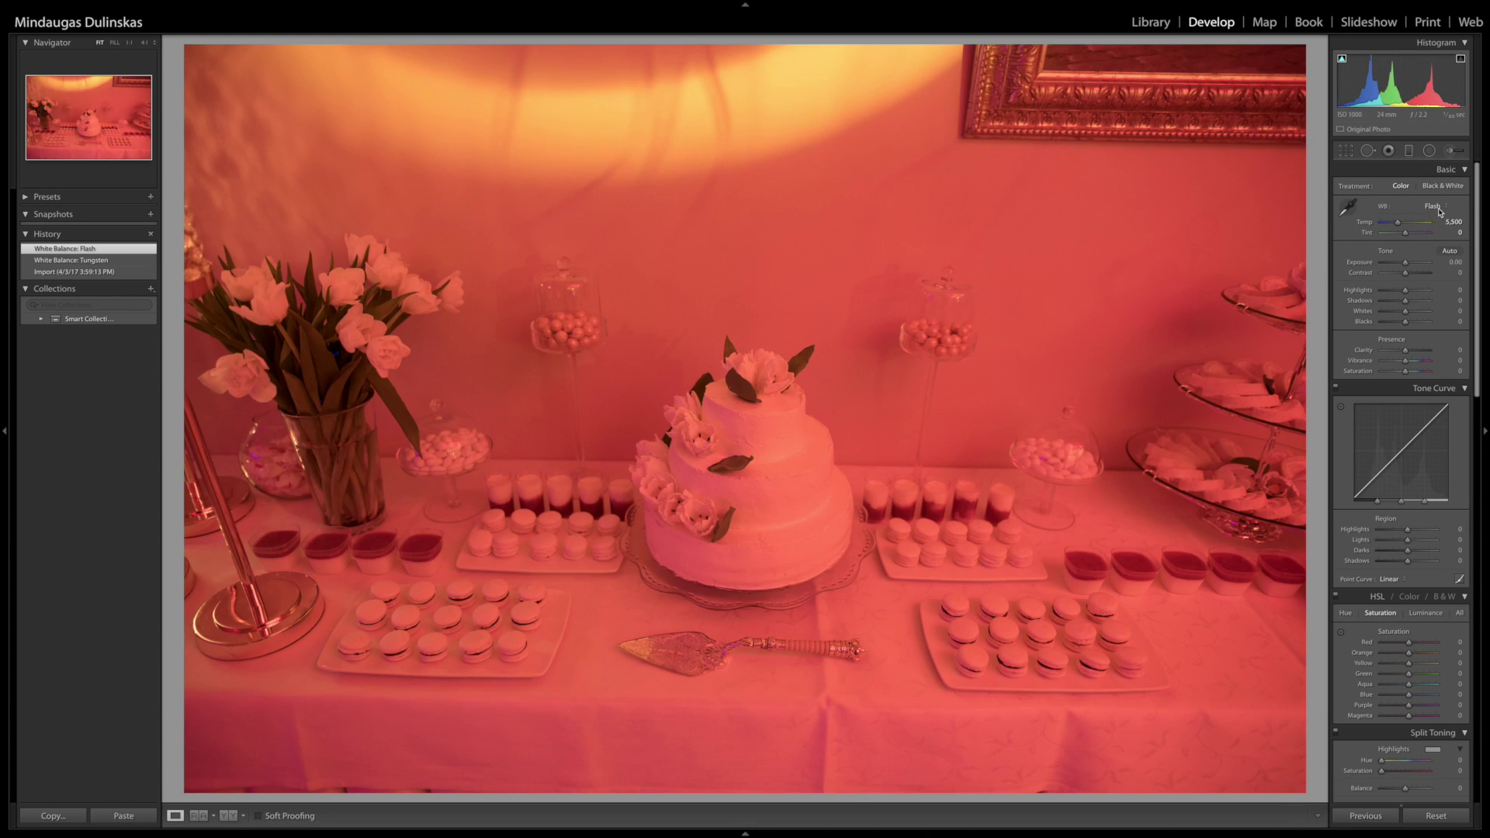
left_click(1439, 210)
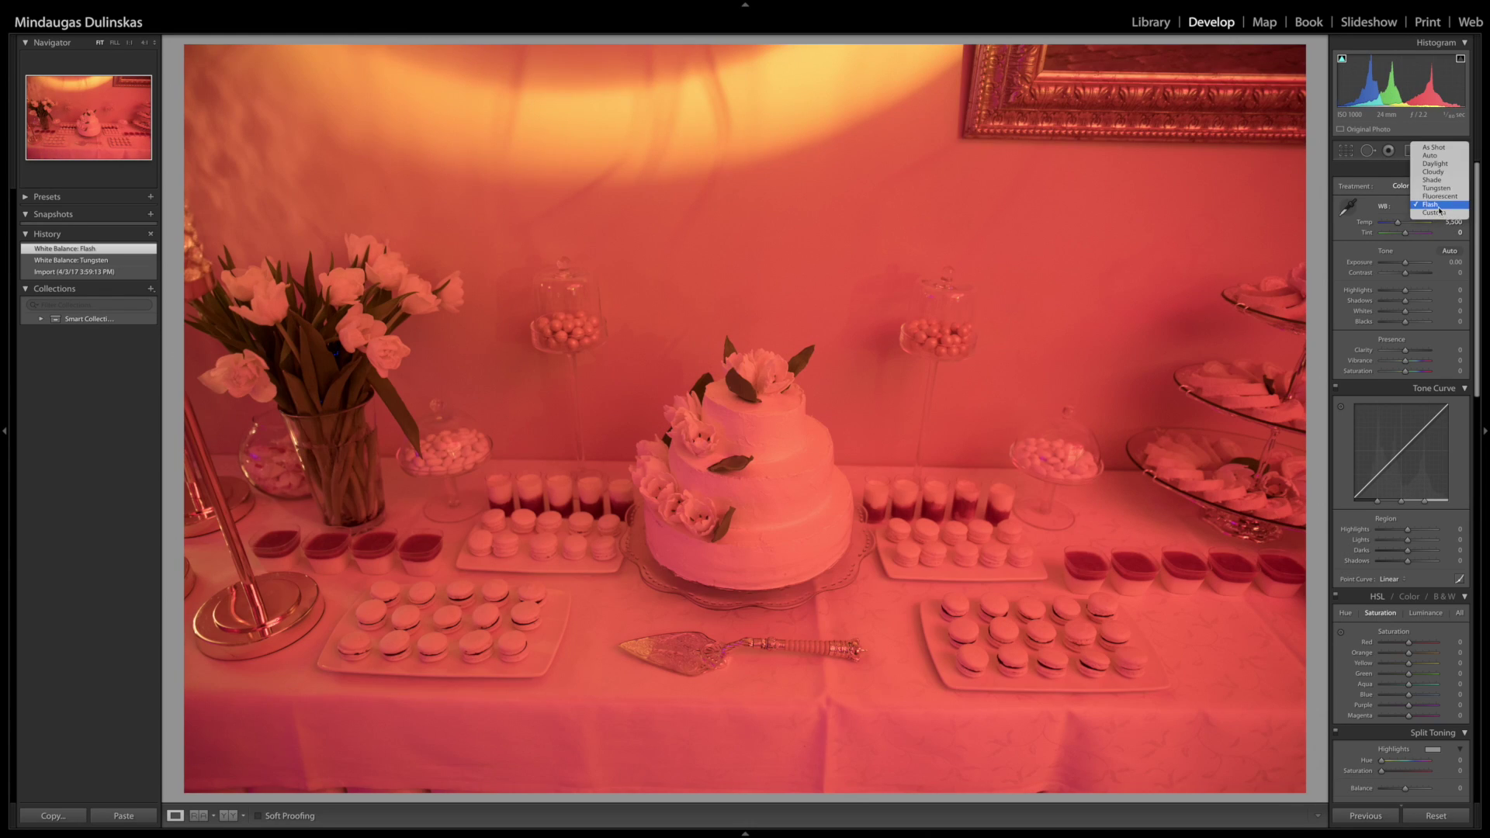
left_click(1442, 167)
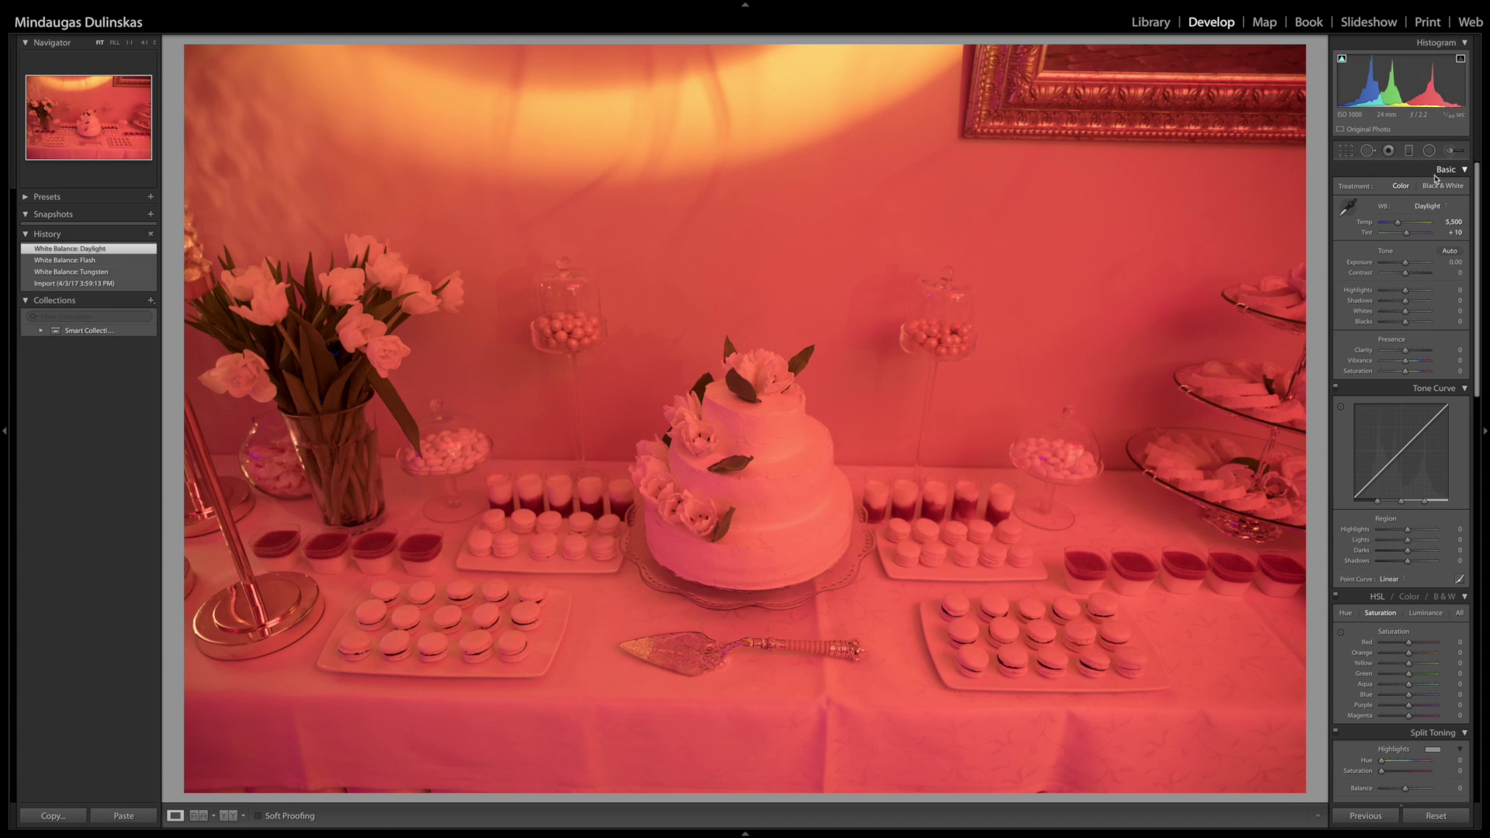
left_click(1428, 205)
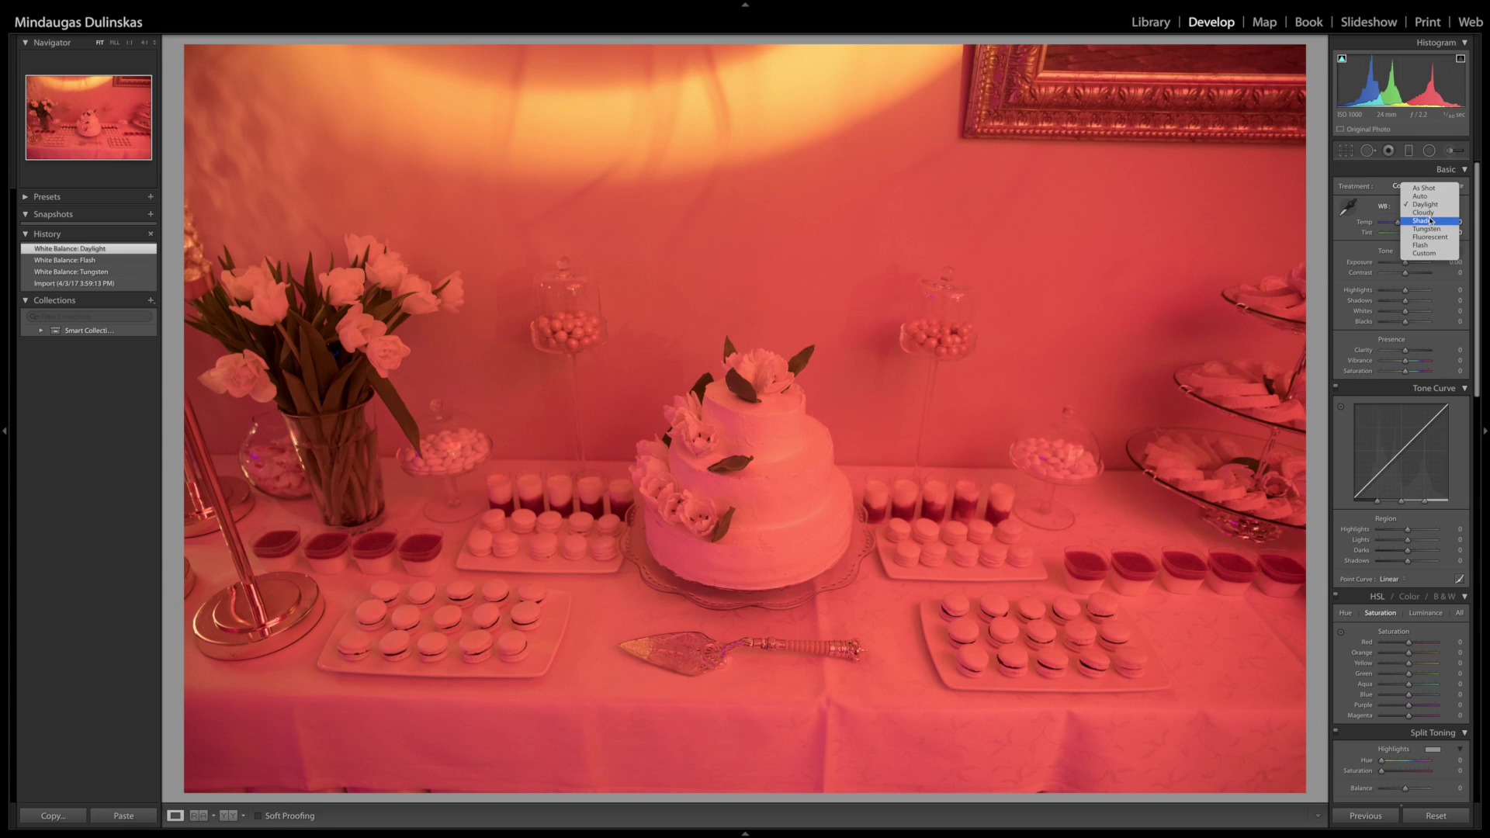
left_click(1430, 213)
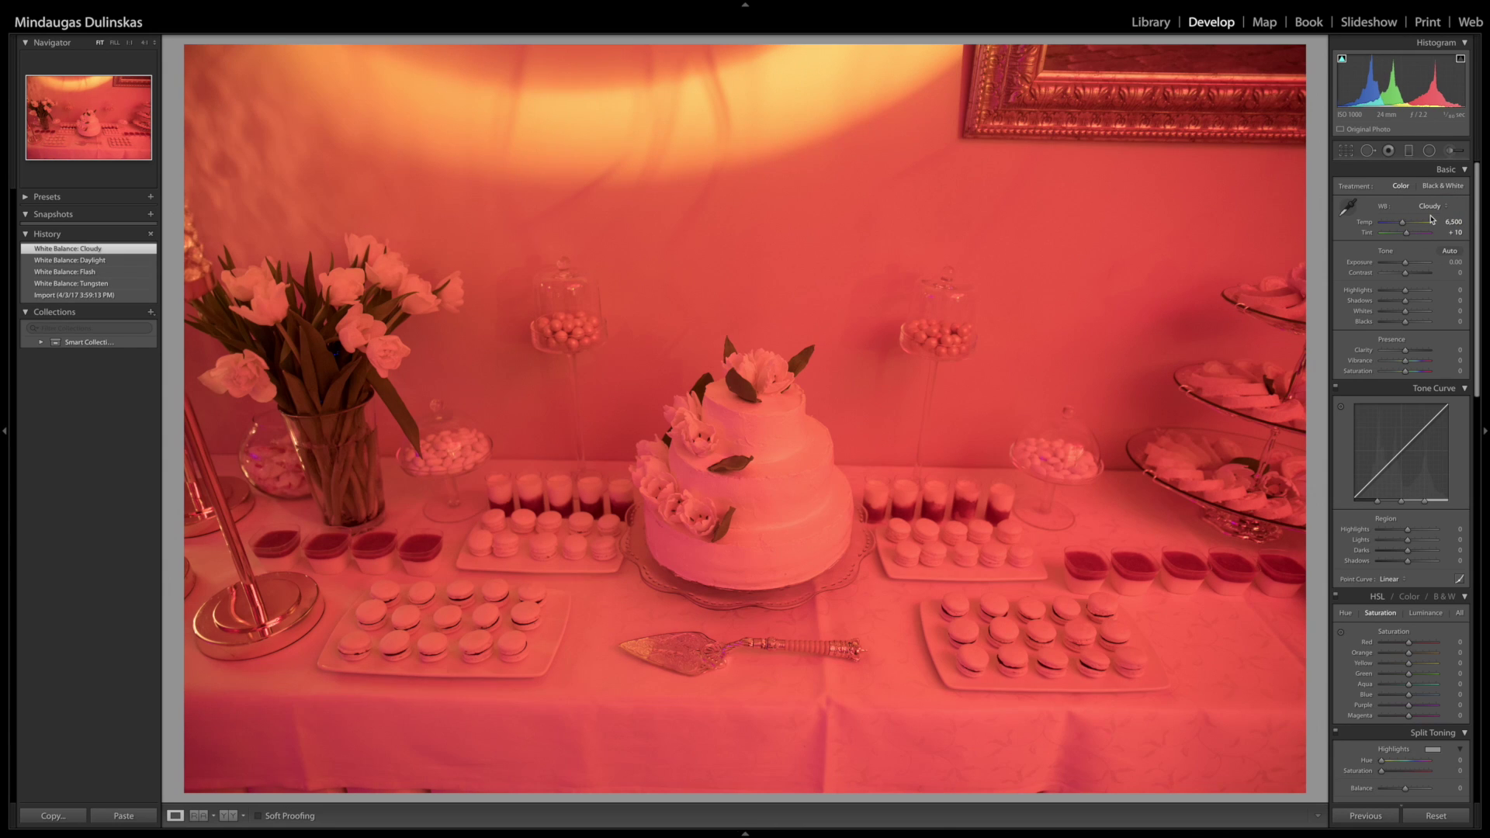
left_click(1431, 209)
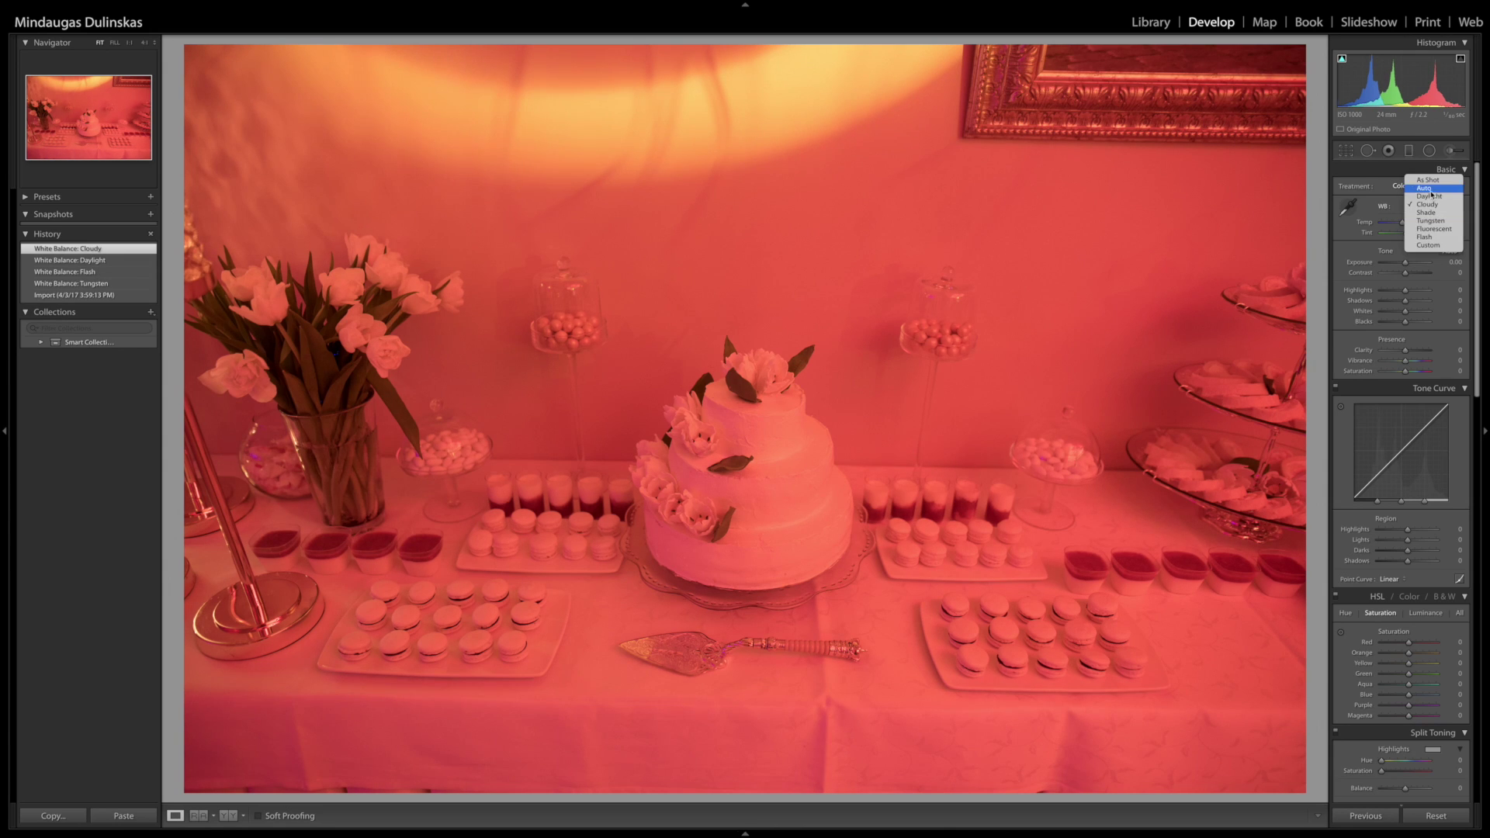
left_click(1432, 185)
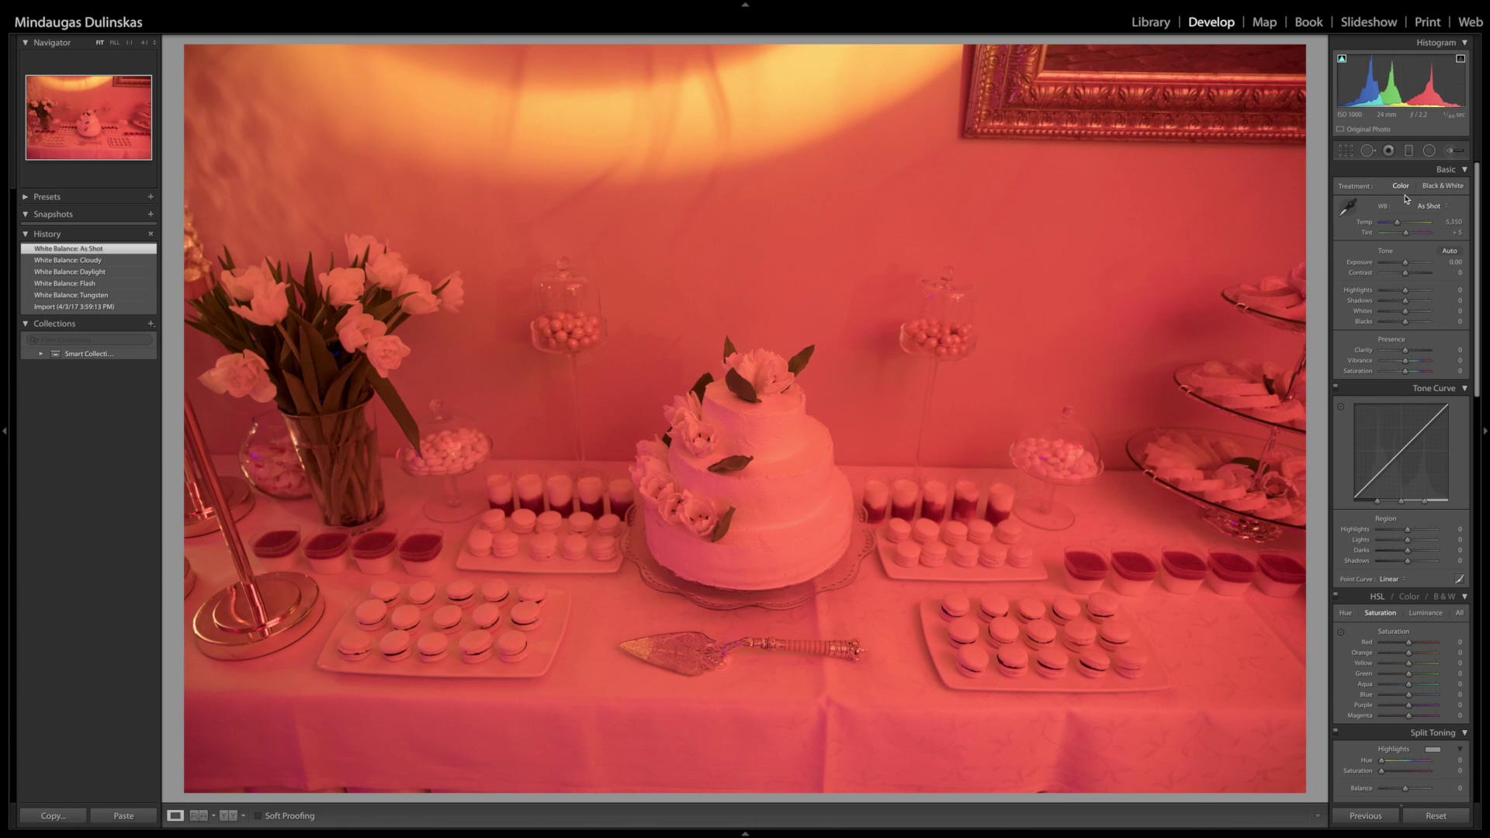
- Sample a neutral white balance from the wall above the cake, then resample it from the macaron plate beside the cake server's handle
left_click(1348, 208)
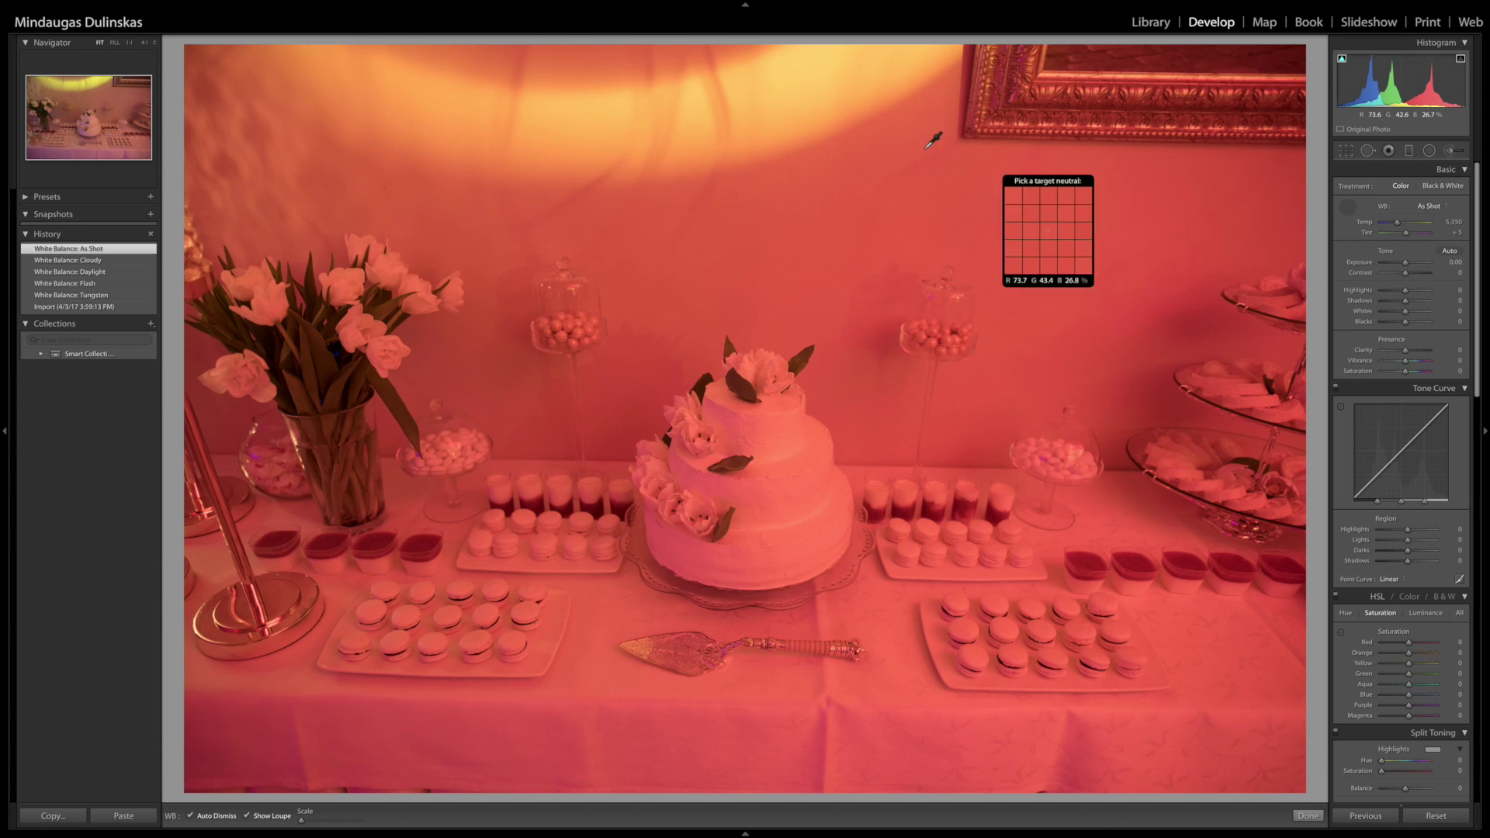
left_click(785, 246)
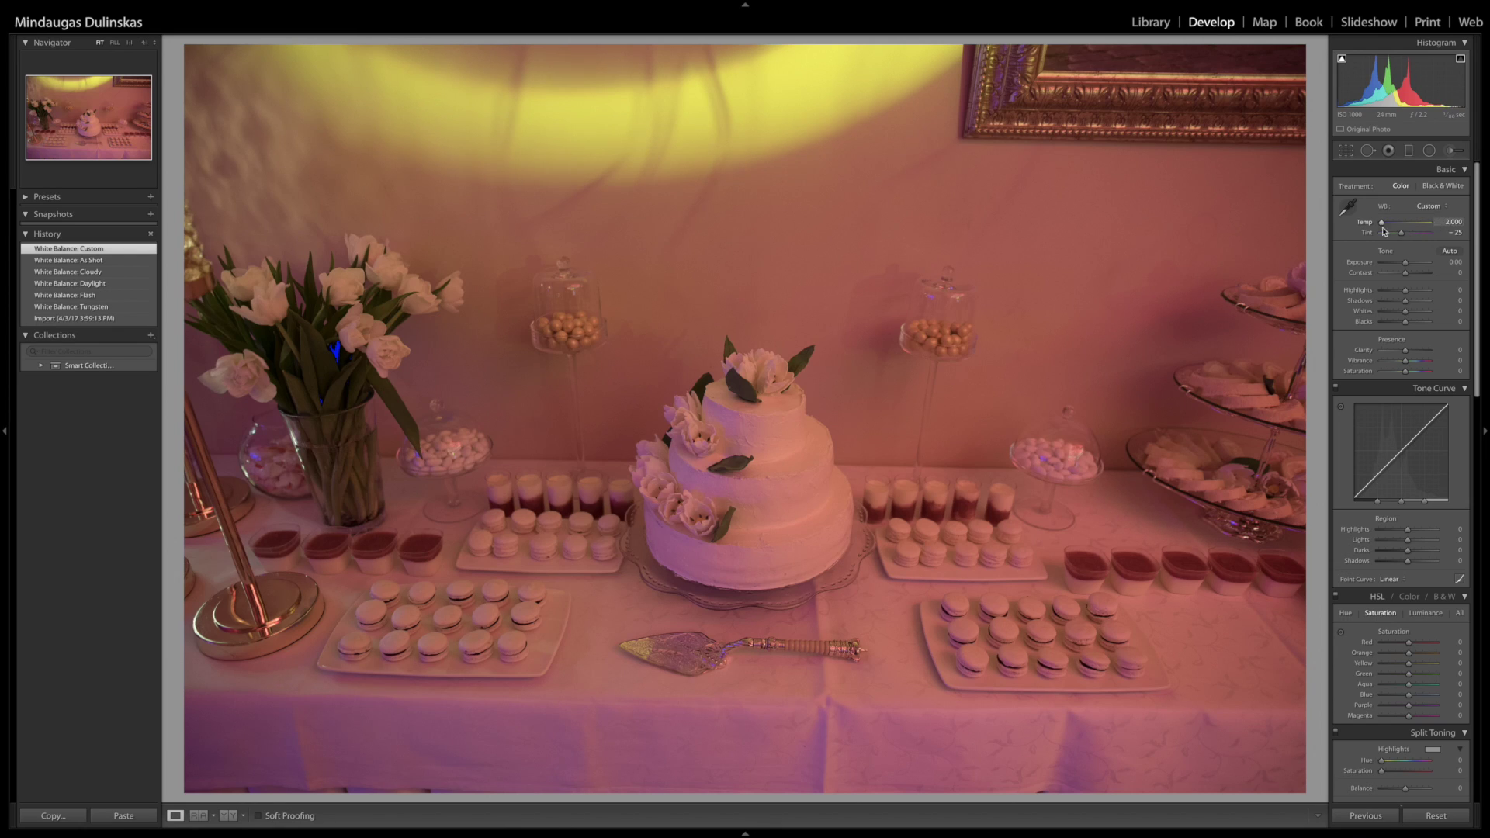
left_click(1349, 206)
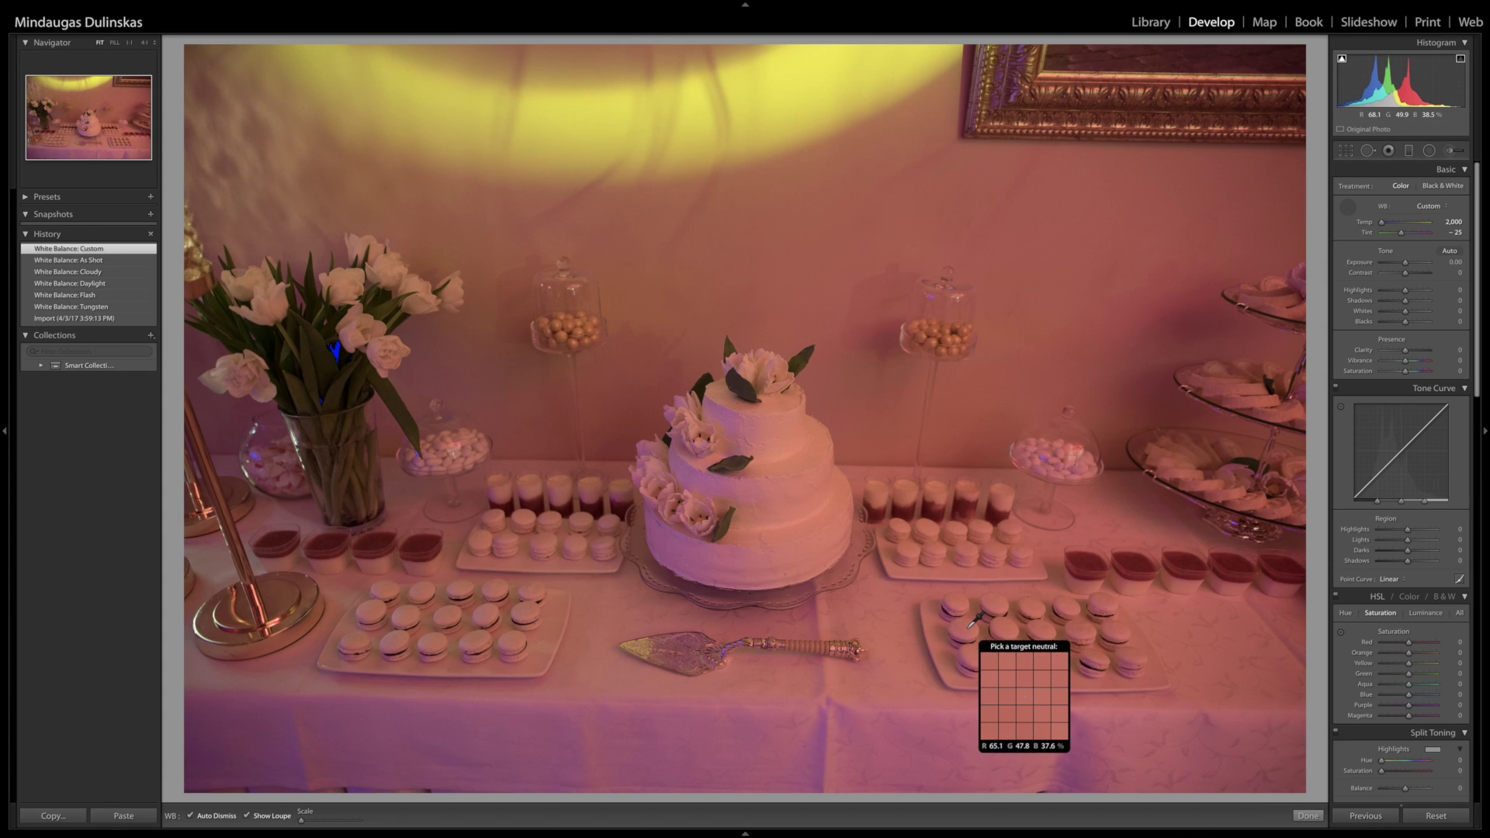
left_click(969, 625)
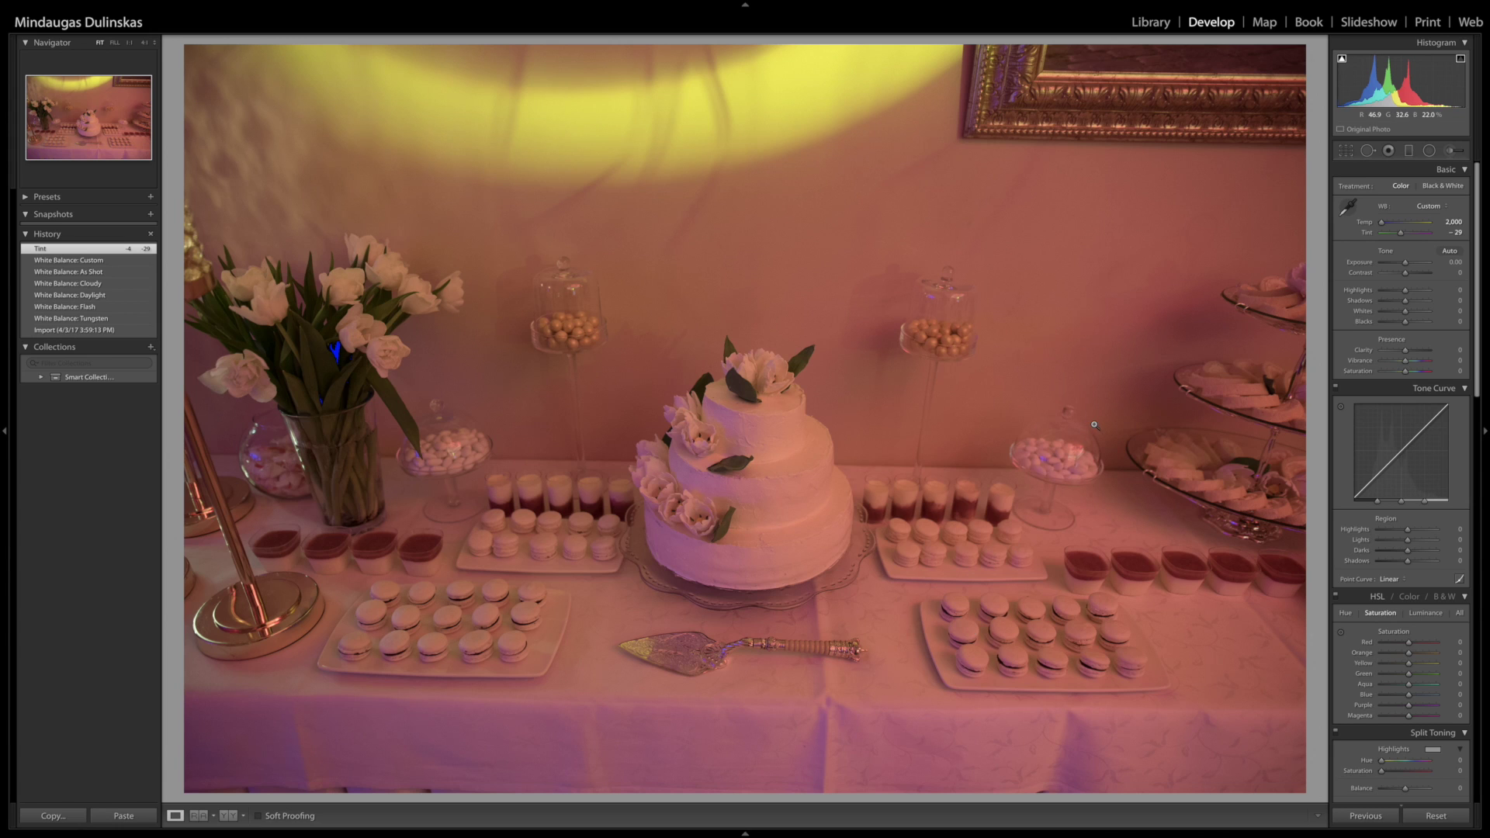
- Try a tint of -100 on the photo, then reset both tint and temperature to their original values
left_click(1381, 225)
left_click_drag(1381, 226, 1389, 237)
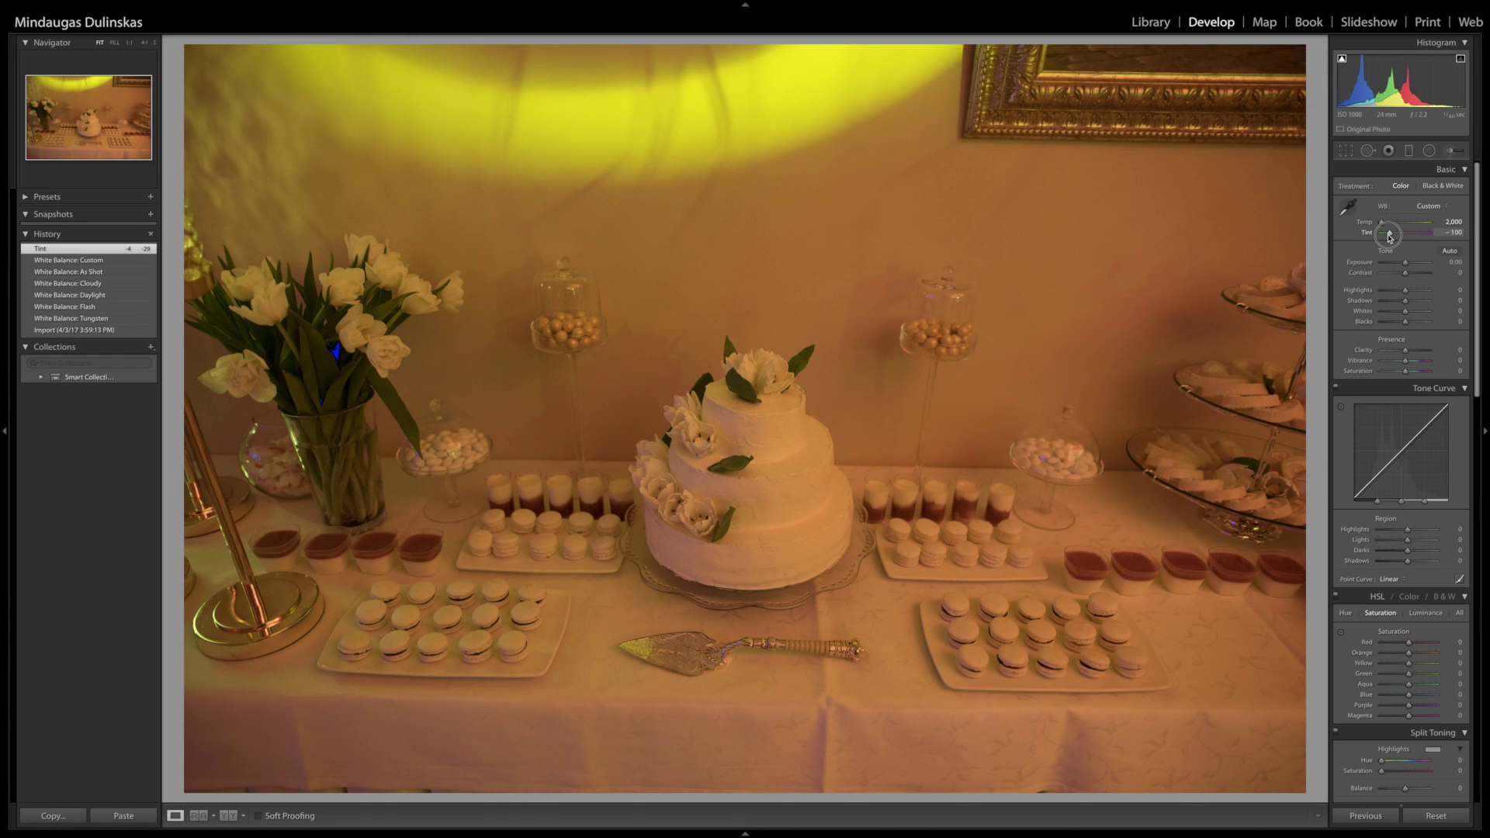
double_click(1368, 233)
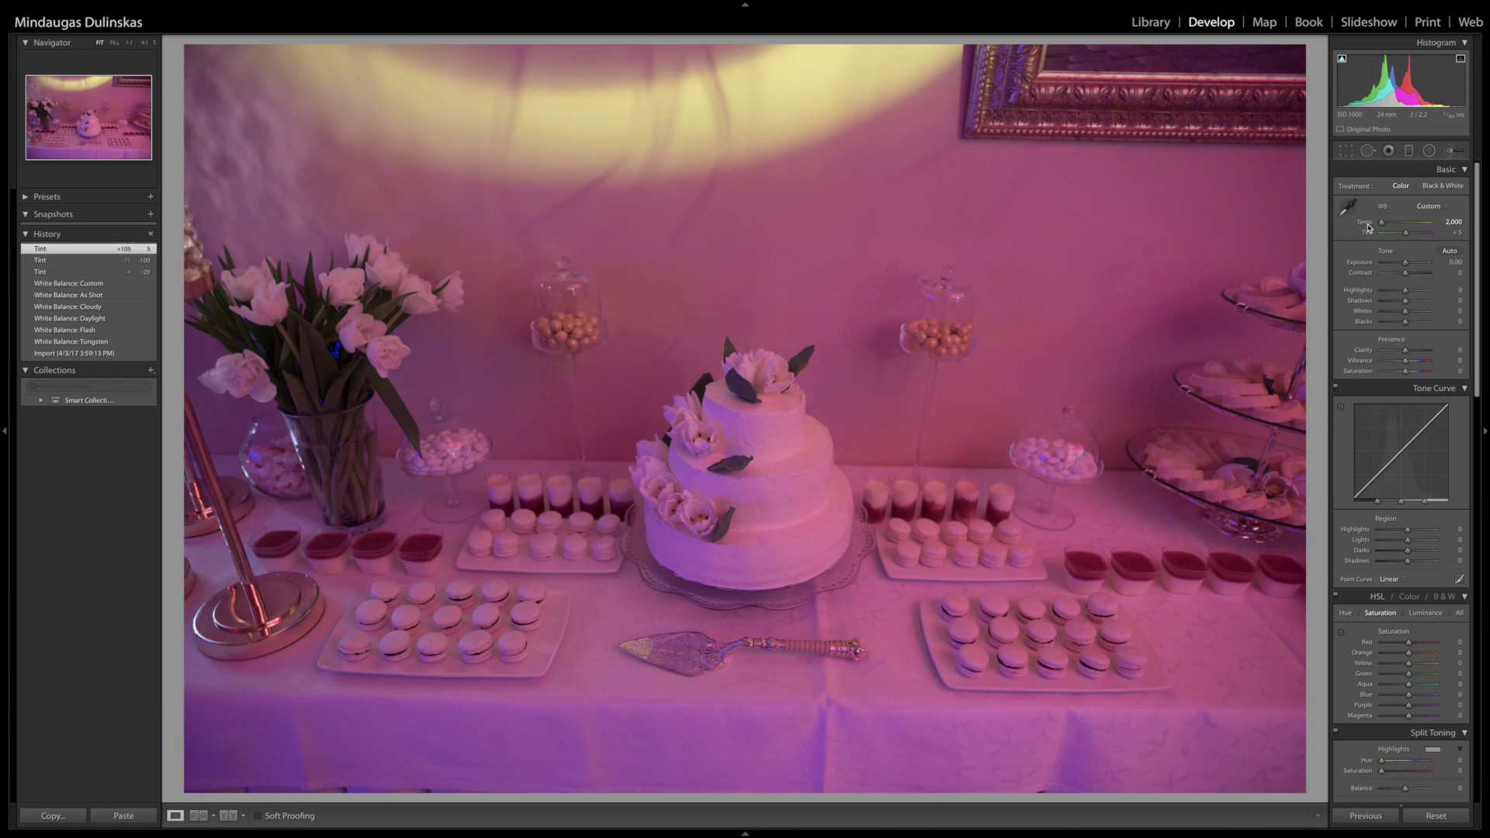
double_click(1369, 226)
- Sample a neutral white balance from the white tulips in the vase
left_click(1349, 207)
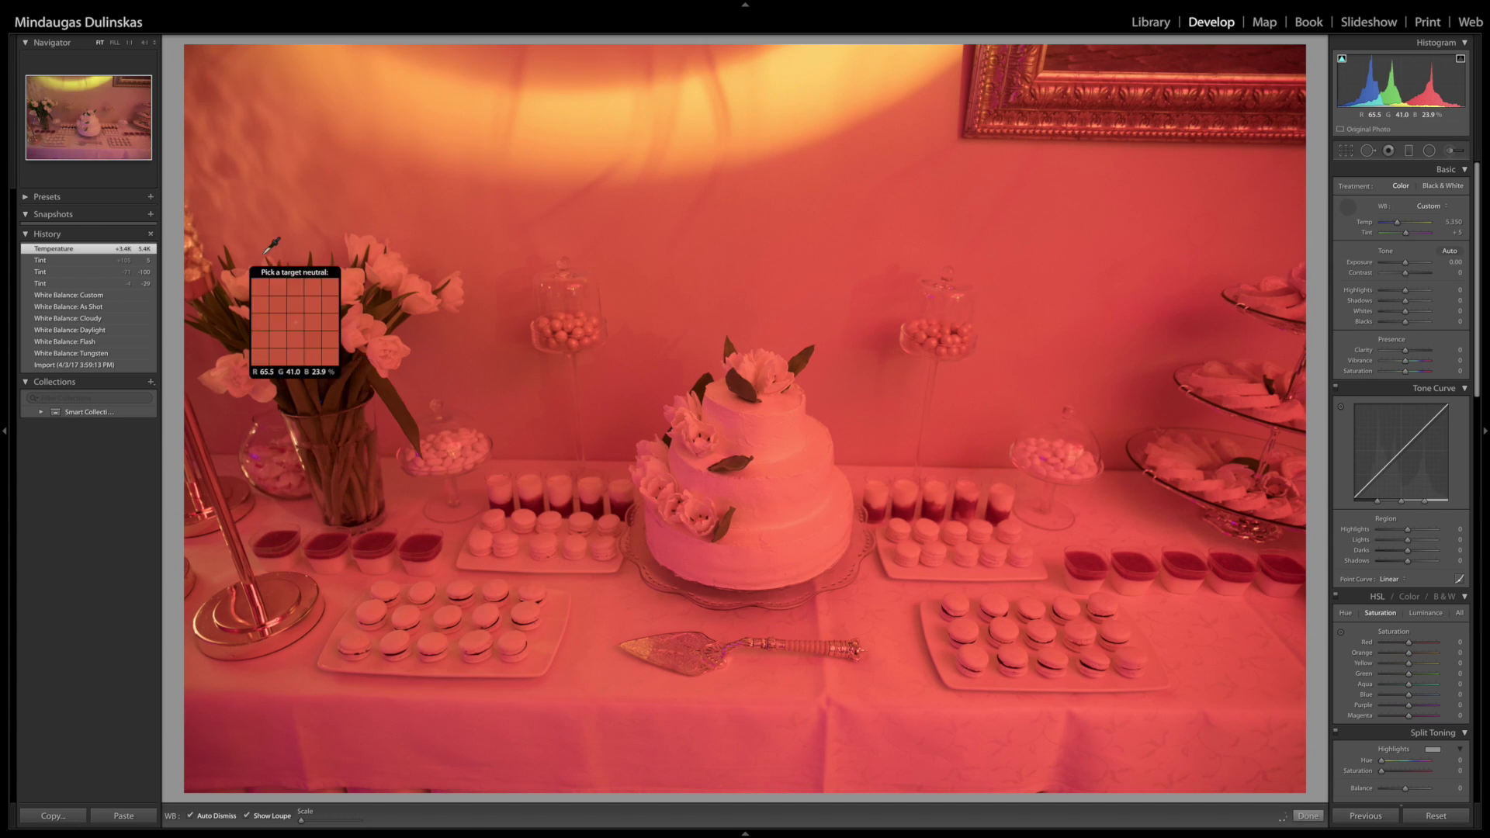
left_click(278, 298)
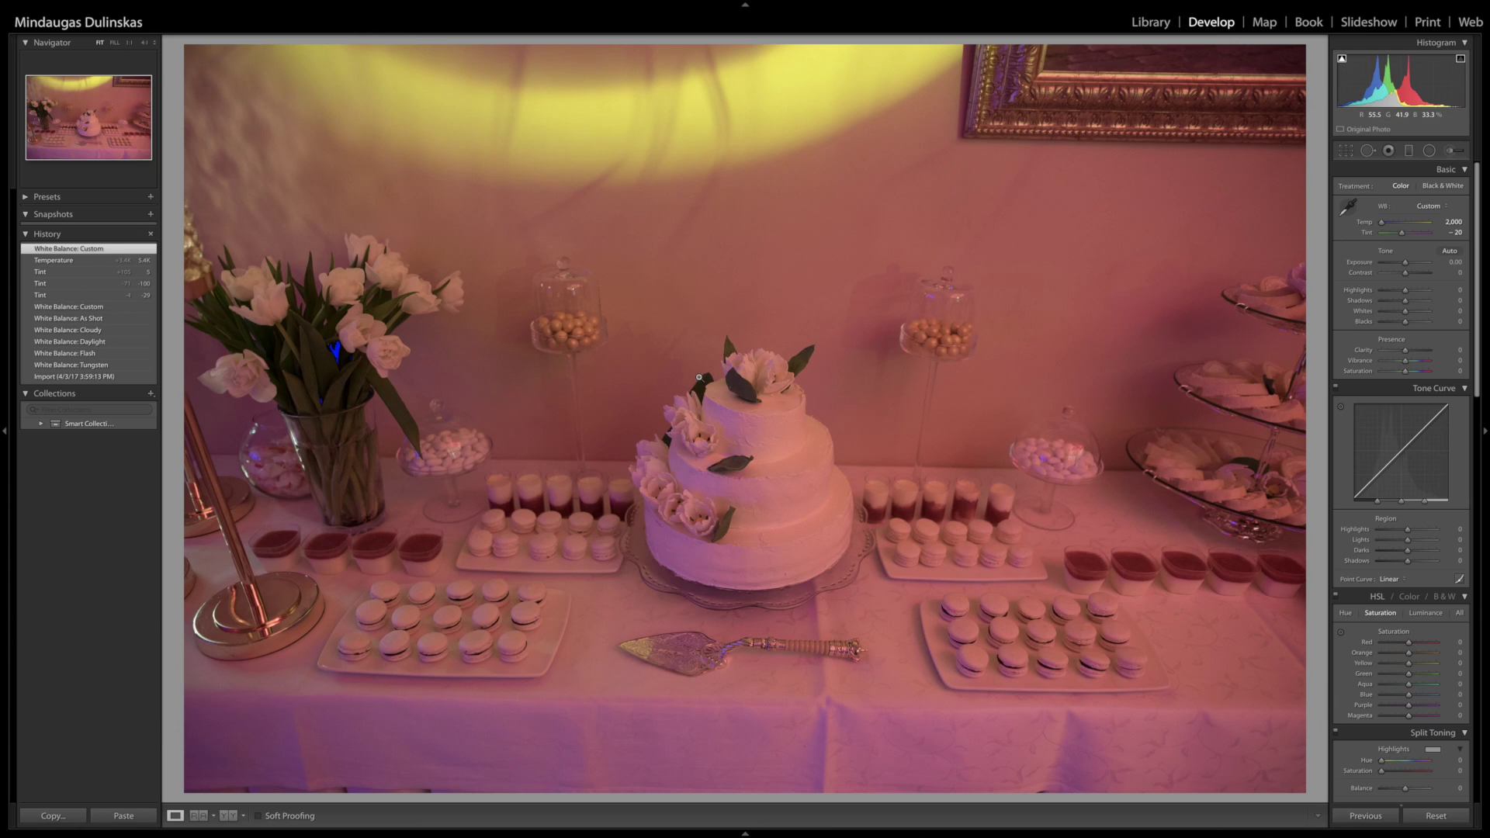
- Lower the orange saturation to -30 and the yellow saturation to -45
scroll(1390, 533, "down", 3)
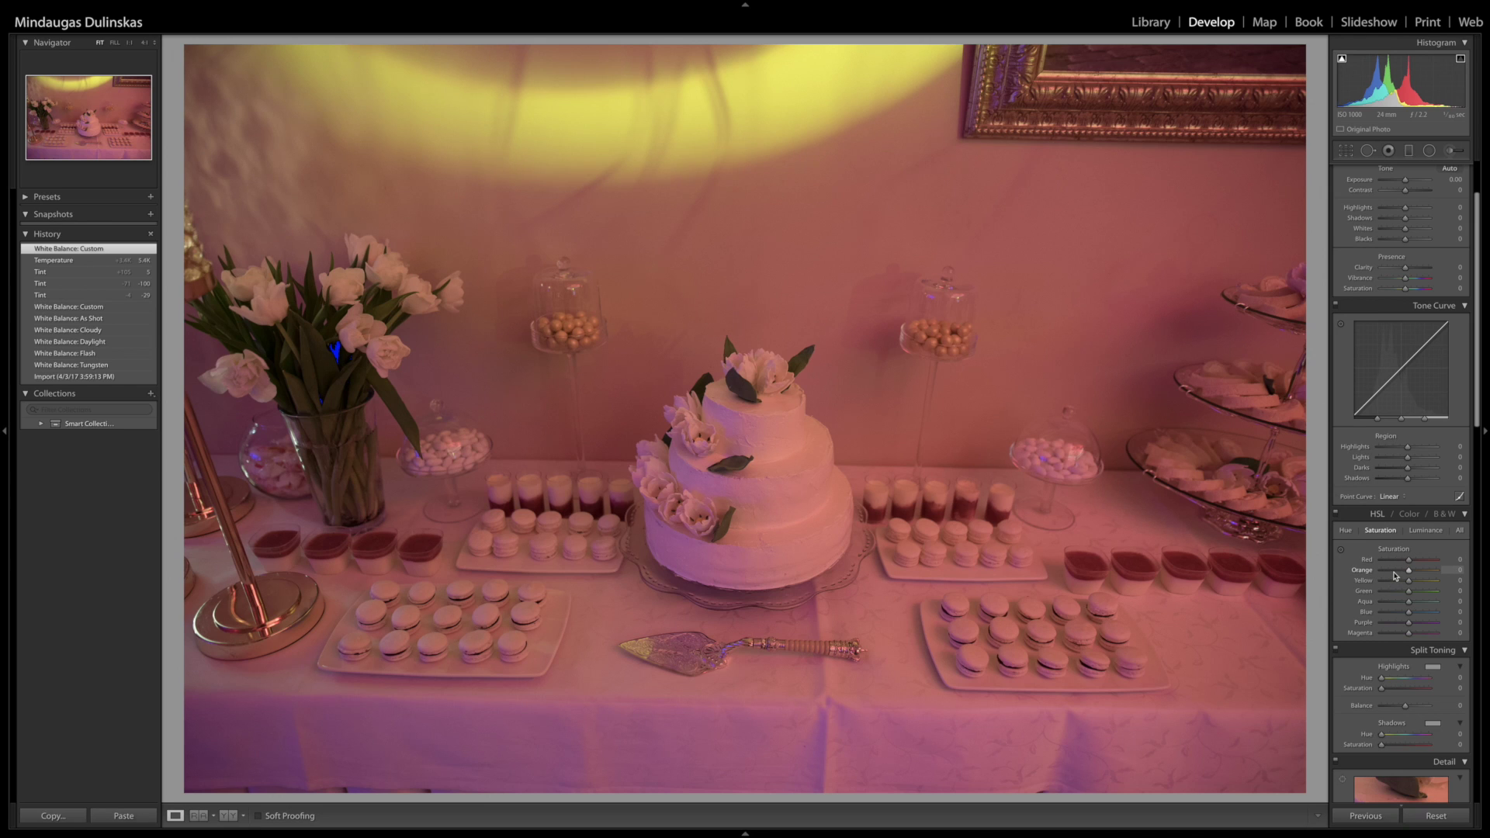
left_click_drag(1394, 575, 1378, 575)
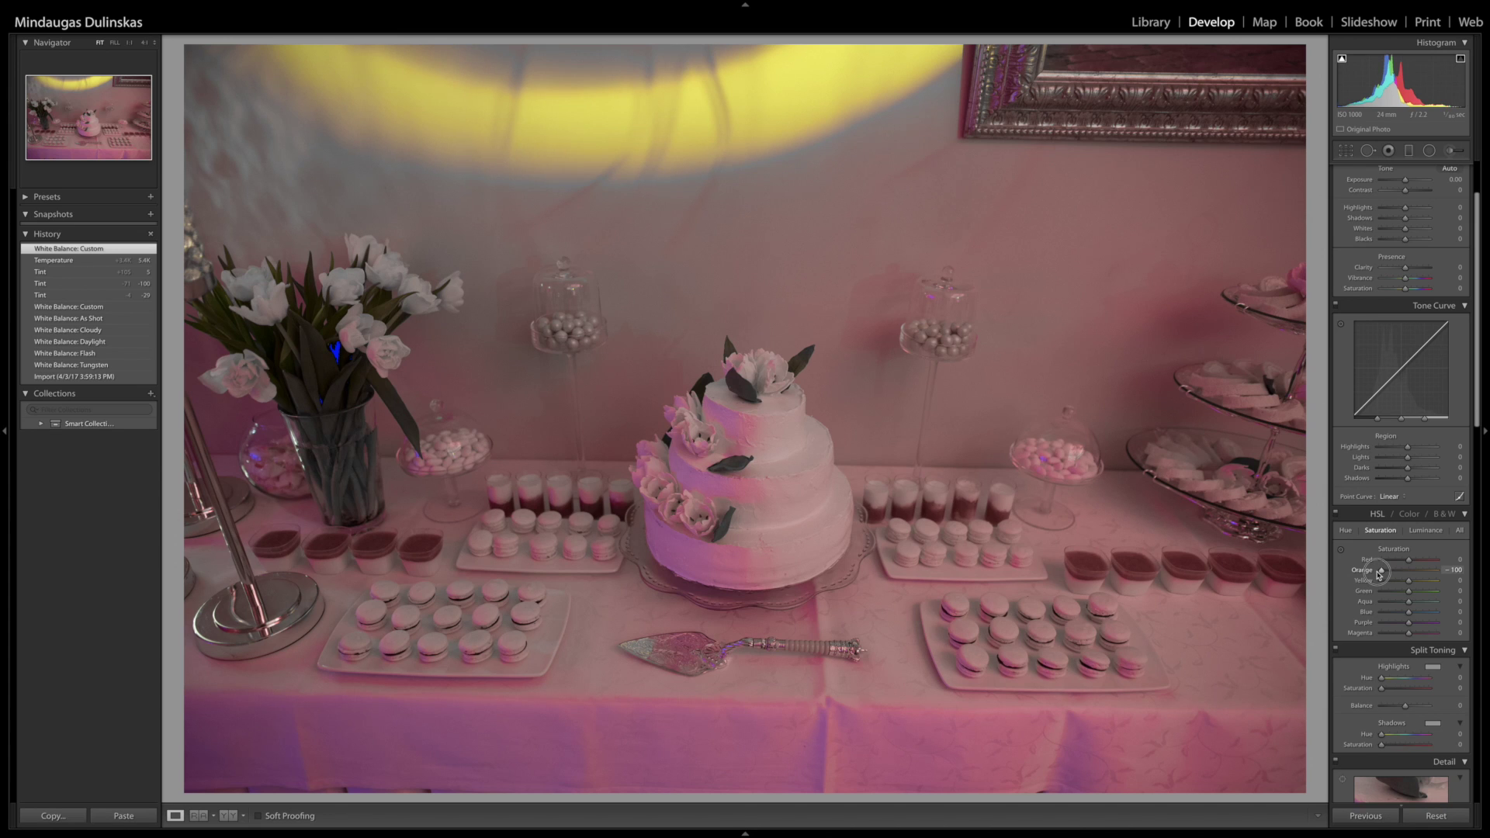
left_click_drag(1381, 573, 1401, 575)
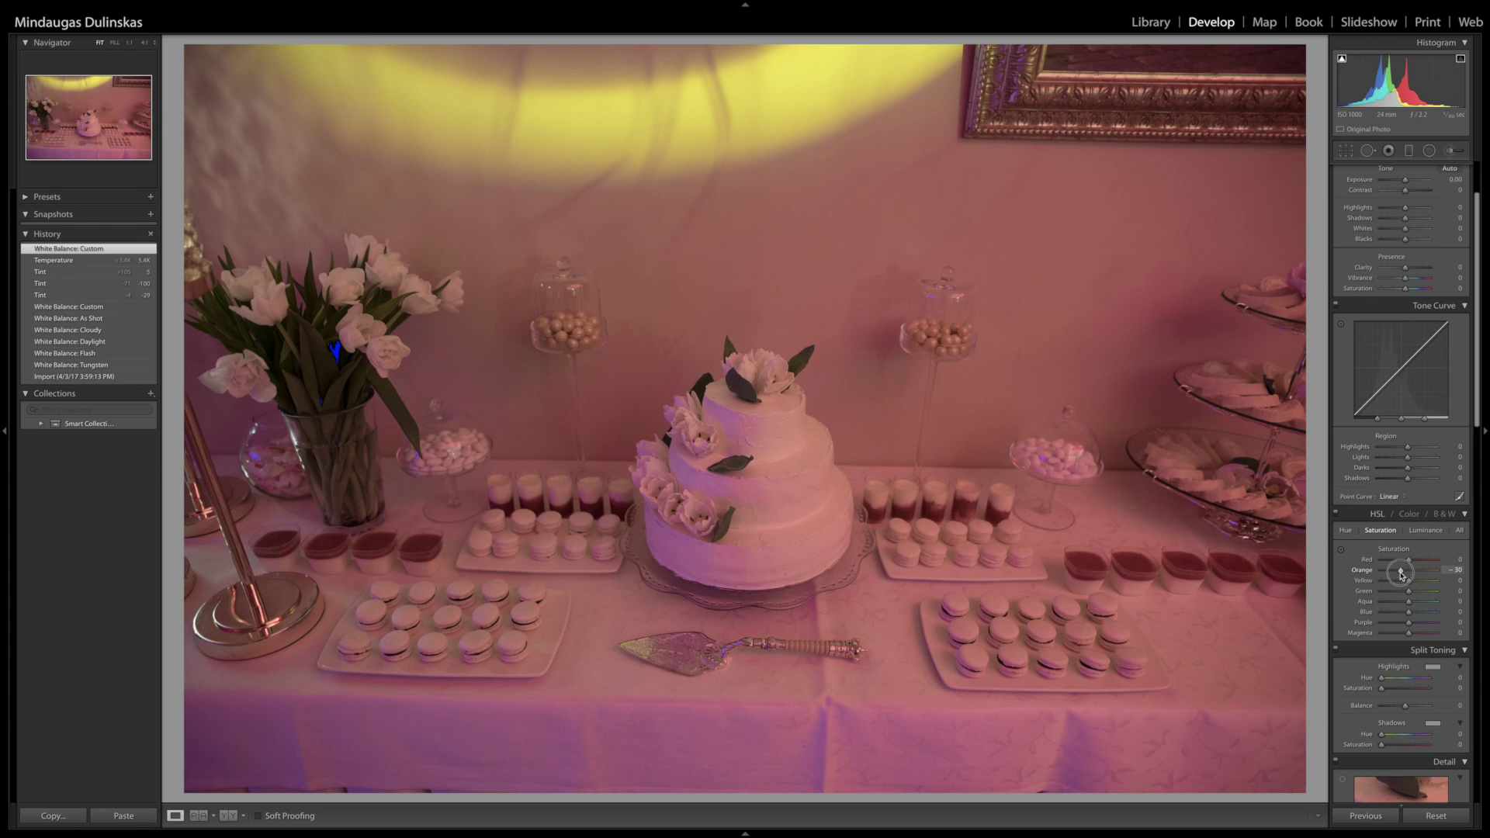
mouse_move(1408, 580)
left_mouse_down()
mouse_move(1381, 581)
mouse_move(1397, 582)
left_mouse_up()
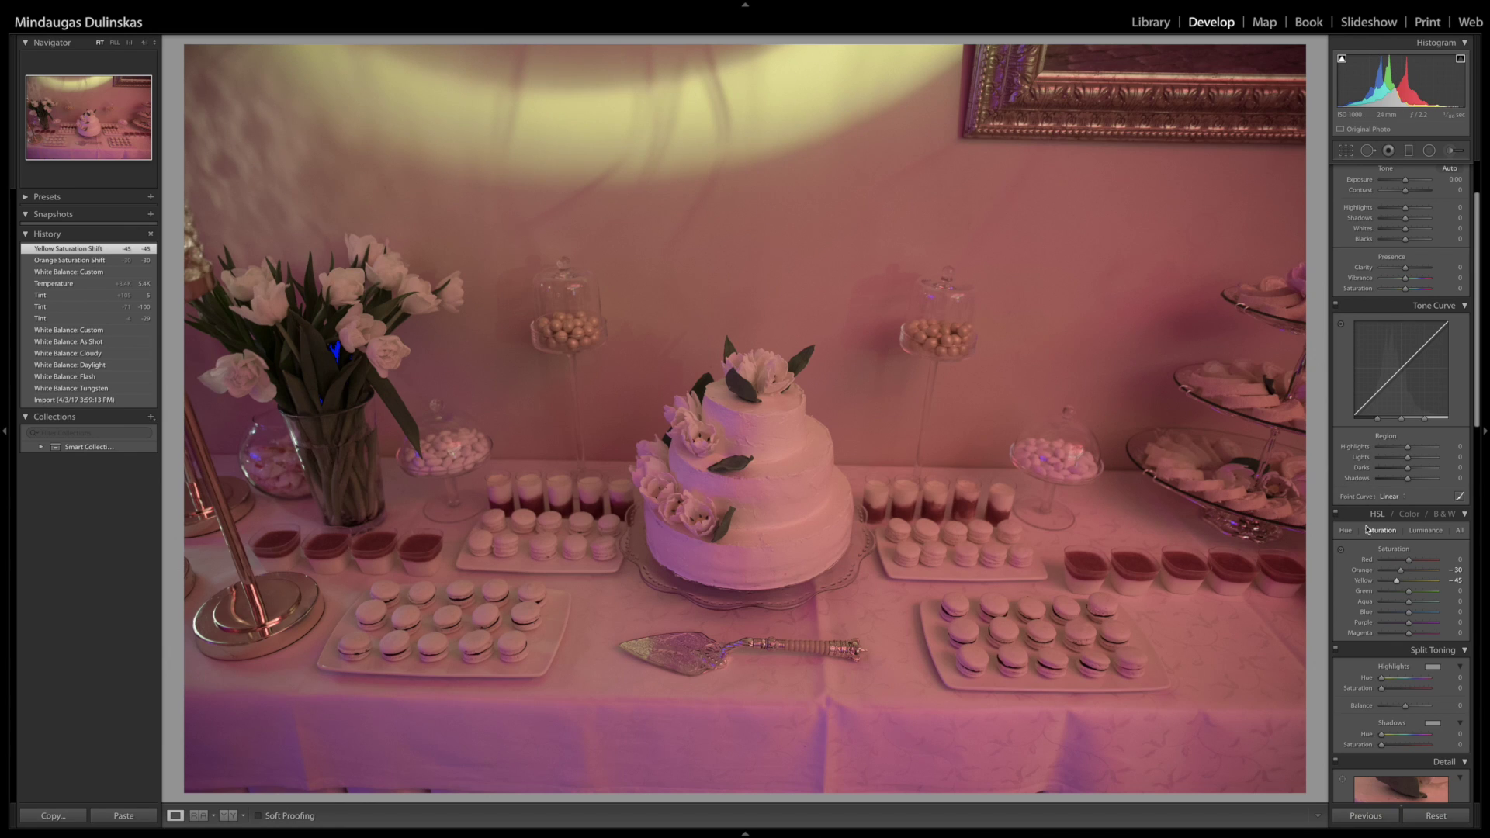
- Set the saturation to -23 for red, -19 for yellow, -30 for blue, -67 for purple and -50 for magenta
left_click_drag(1399, 586, 1395, 633)
left_click_drag(1397, 560, 1386, 565)
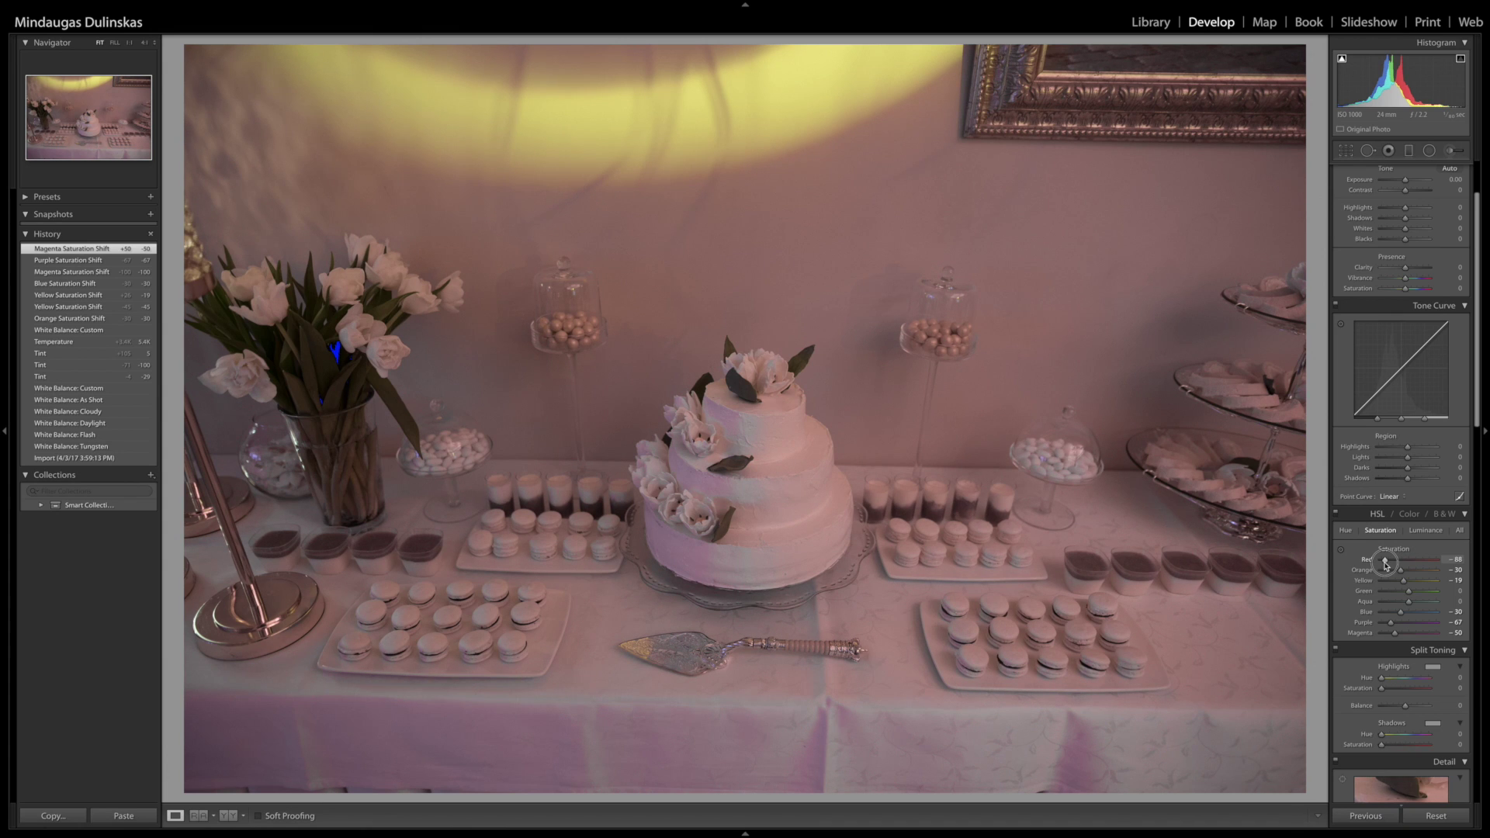
left_click_drag(1386, 565, 1402, 565)
- Raise the photo's exposure to +0.95
scroll(1403, 514, "up", 3)
scroll(1403, 515, "down", 1)
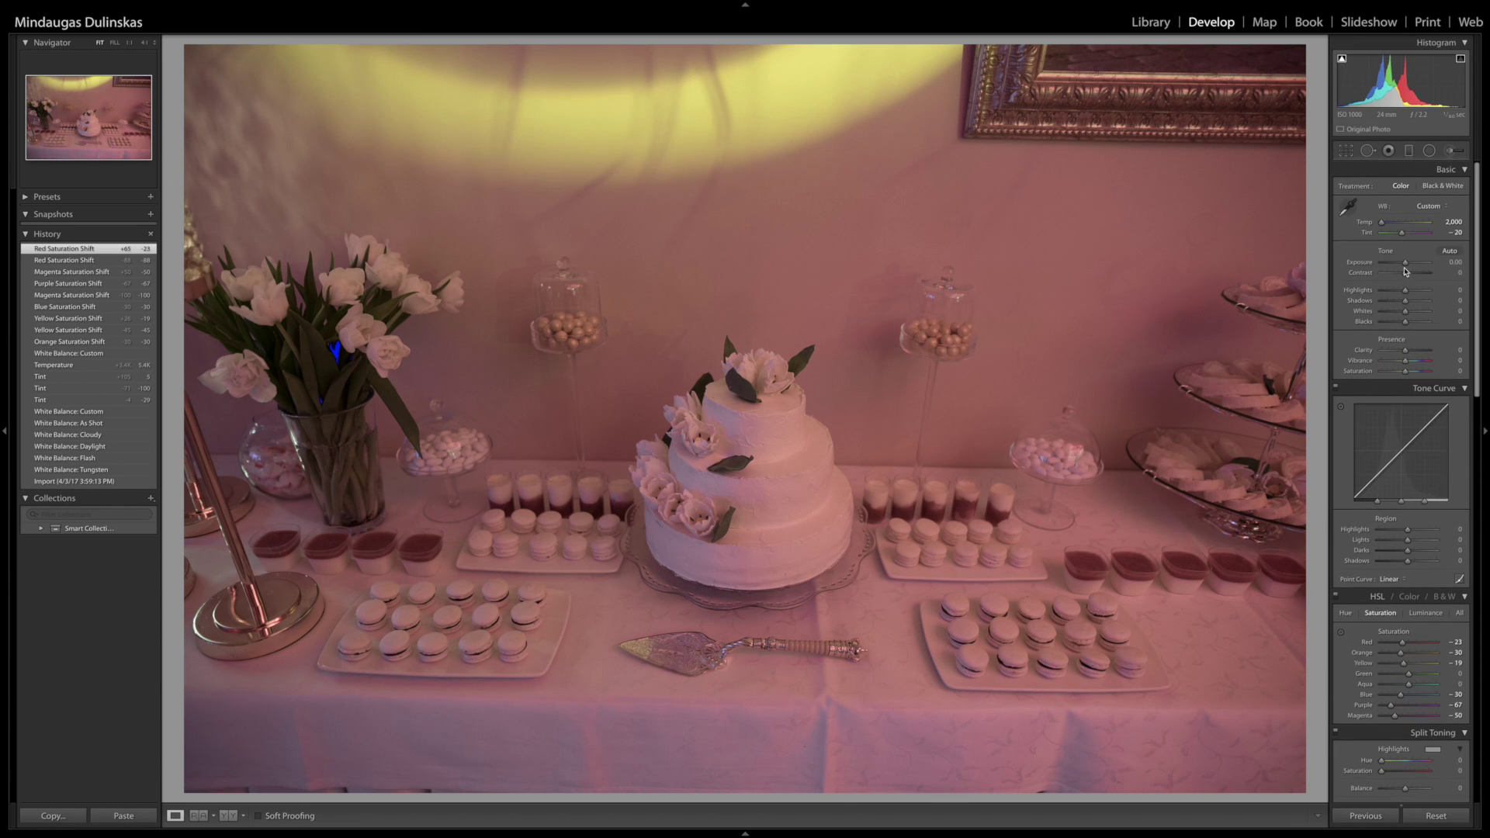
left_click_drag(1406, 266, 1410, 268)
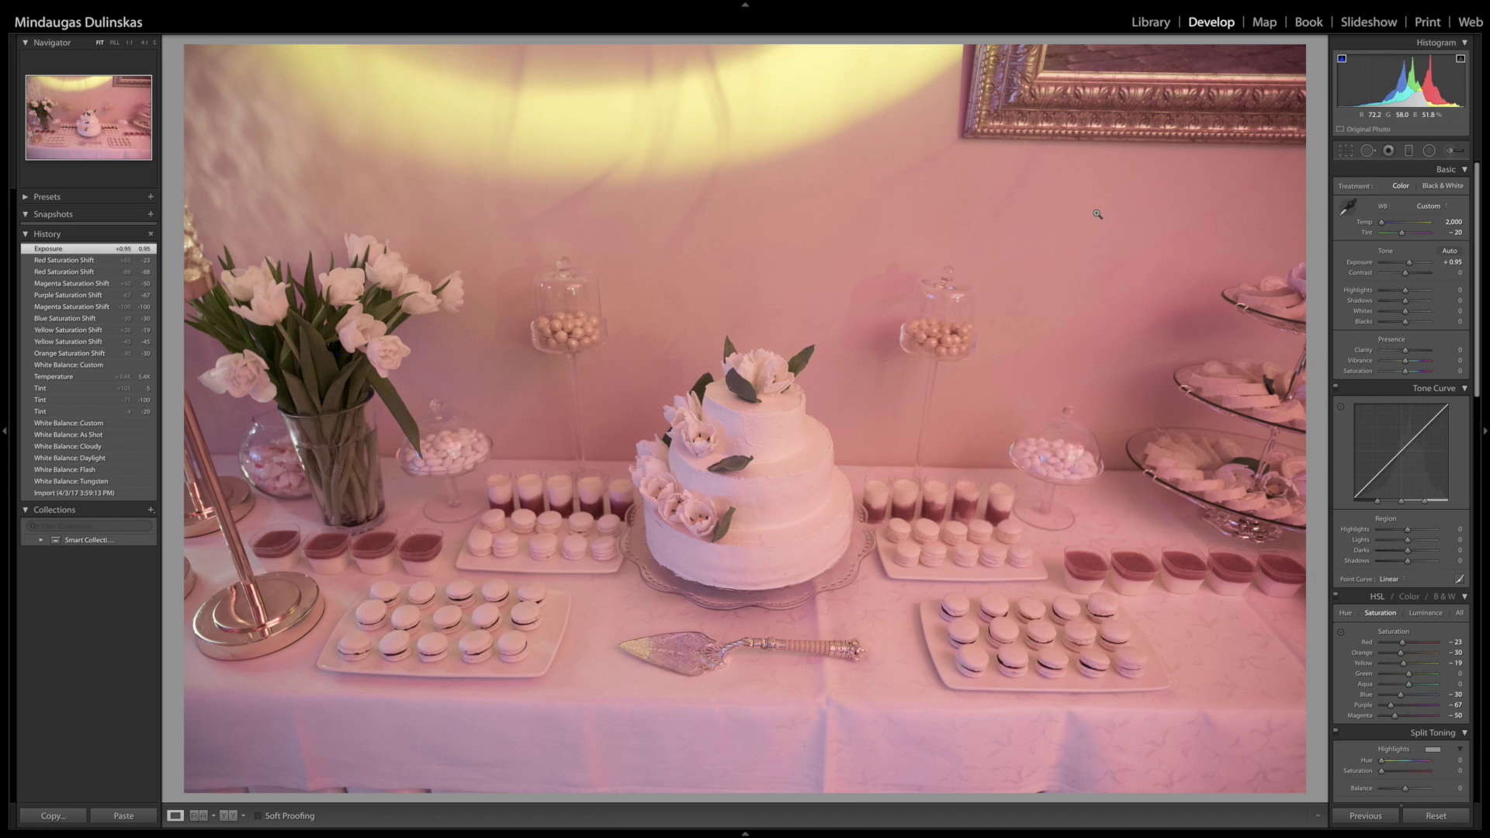
- Shift the temperature to 16,451 and the tint to +82, then sample a neutral white balance from the wall above the cake
left_click(1348, 206)
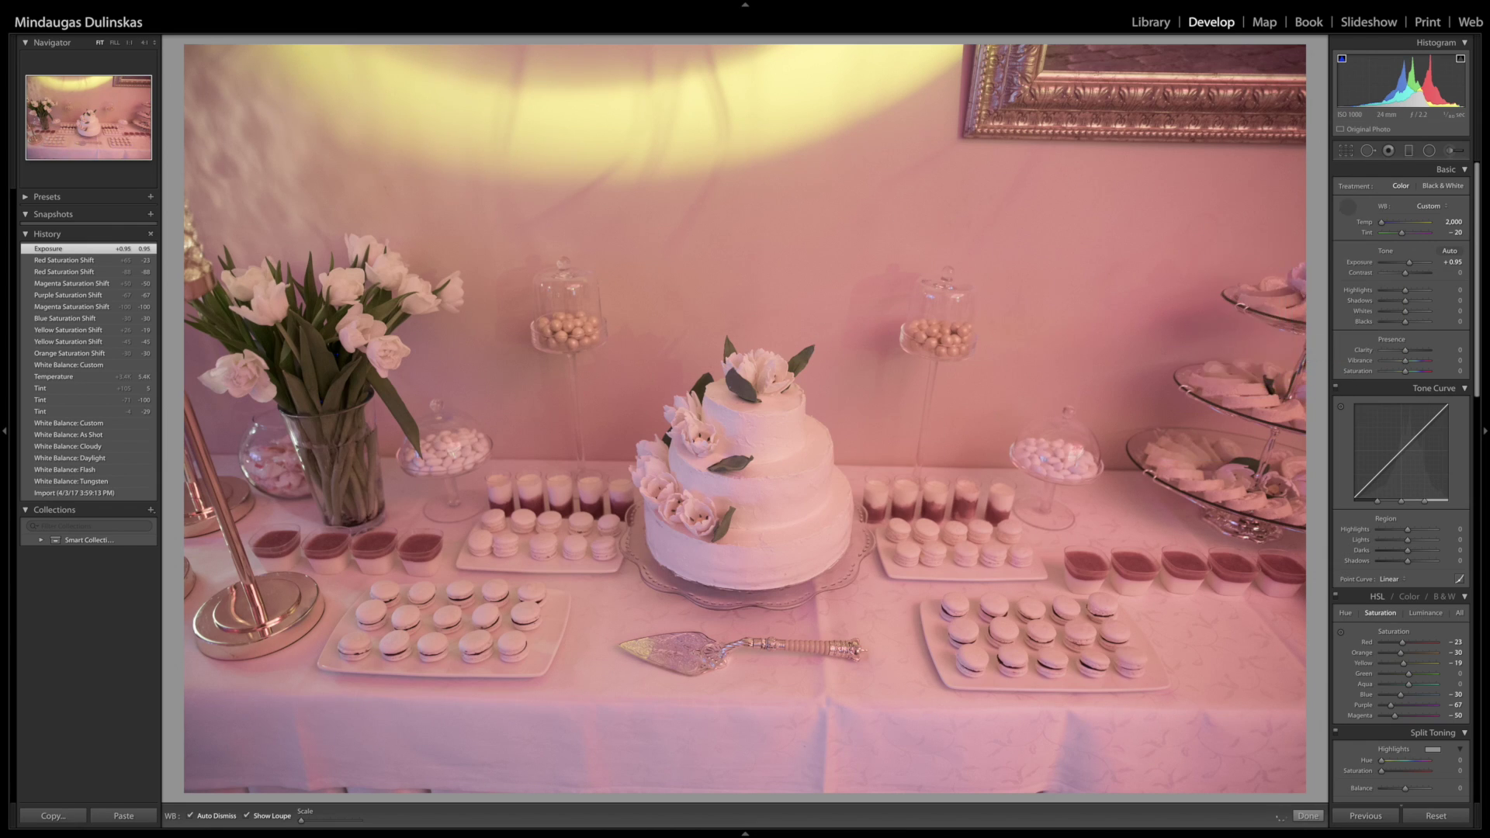
left_click(1381, 224)
left_click_drag(1382, 224, 1420, 235)
left_click(1420, 232)
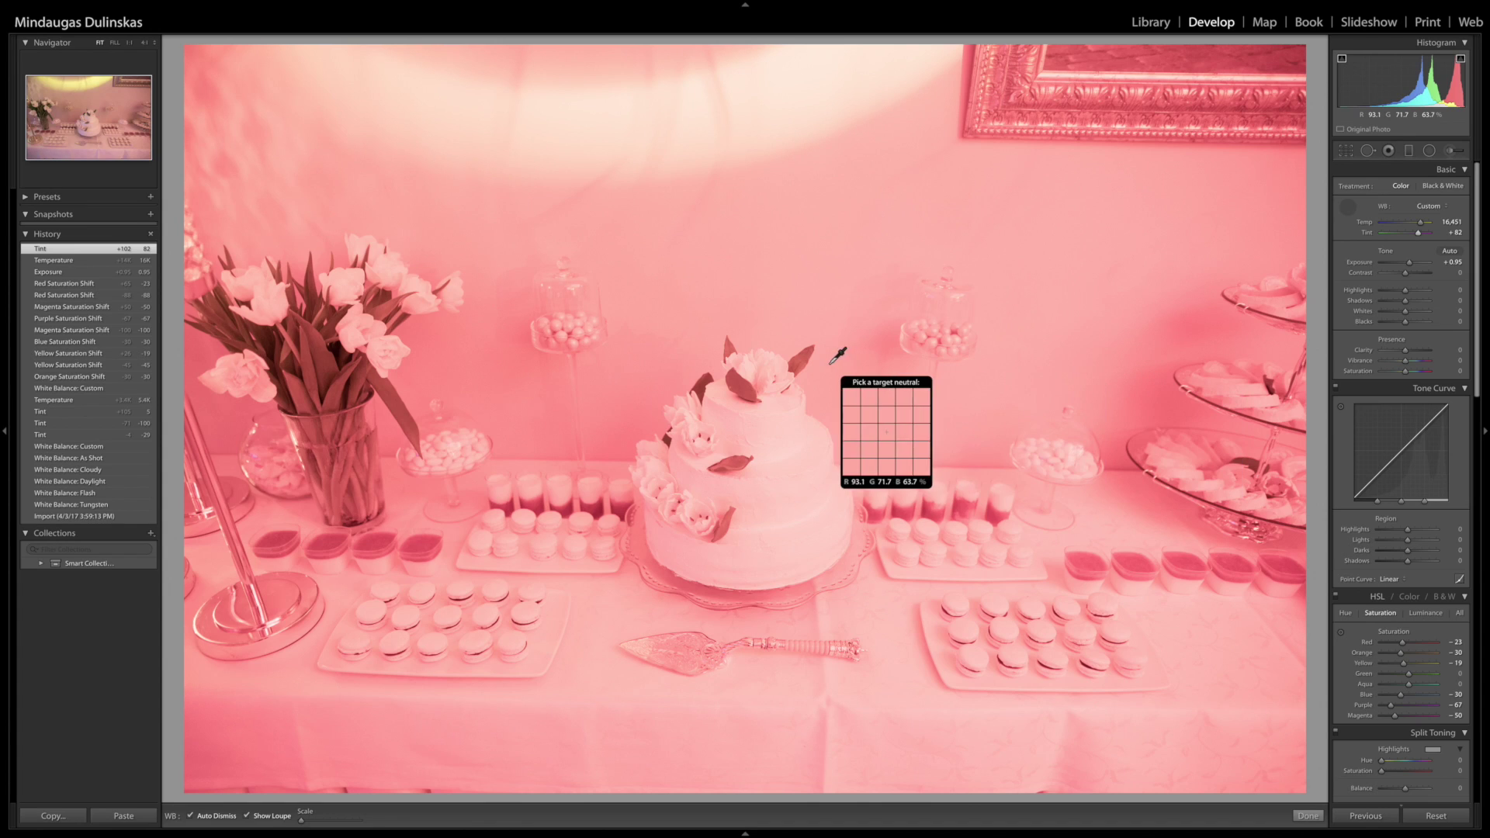
left_click(836, 285)
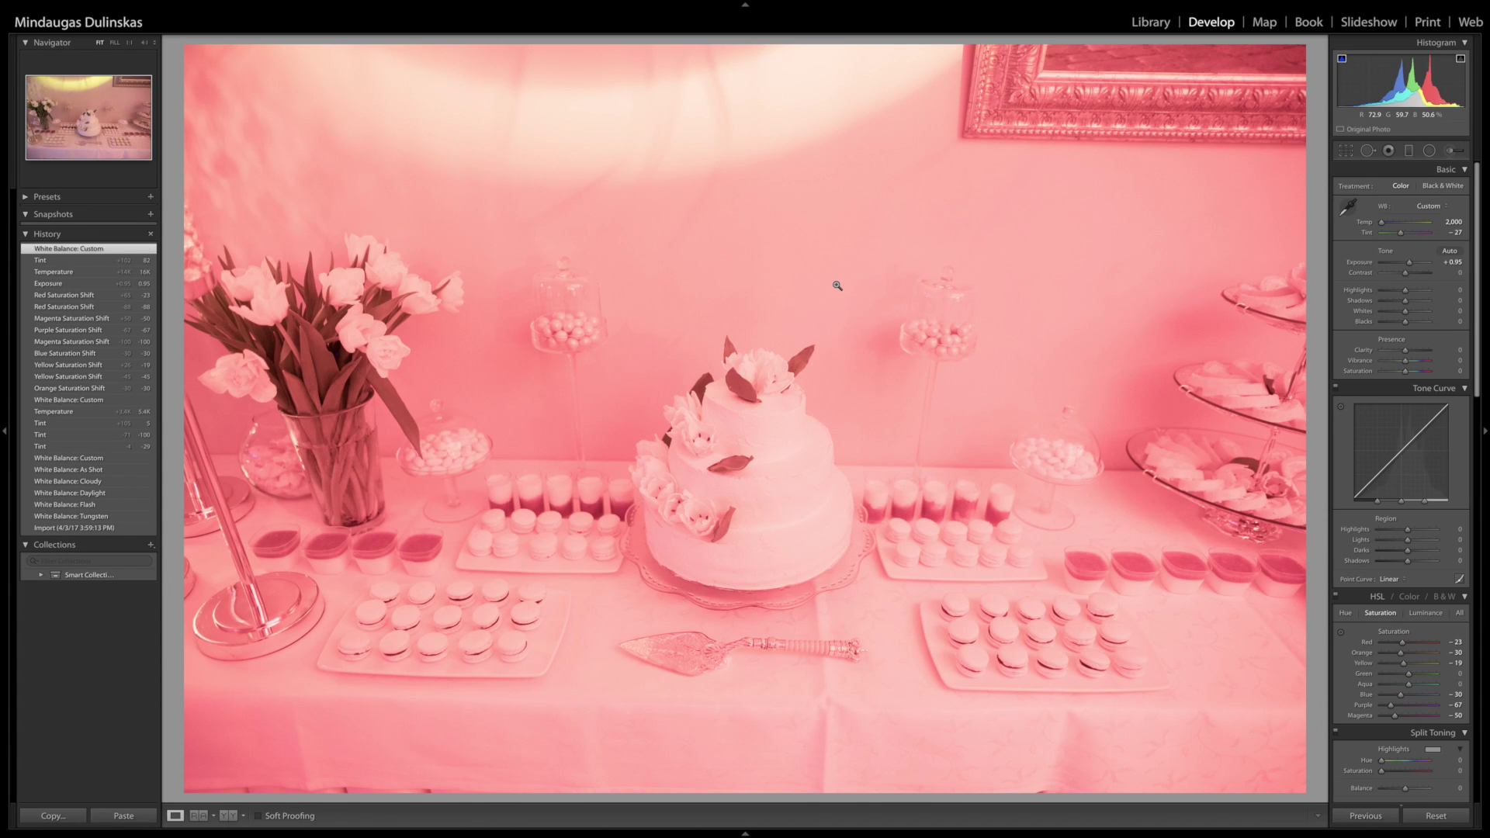